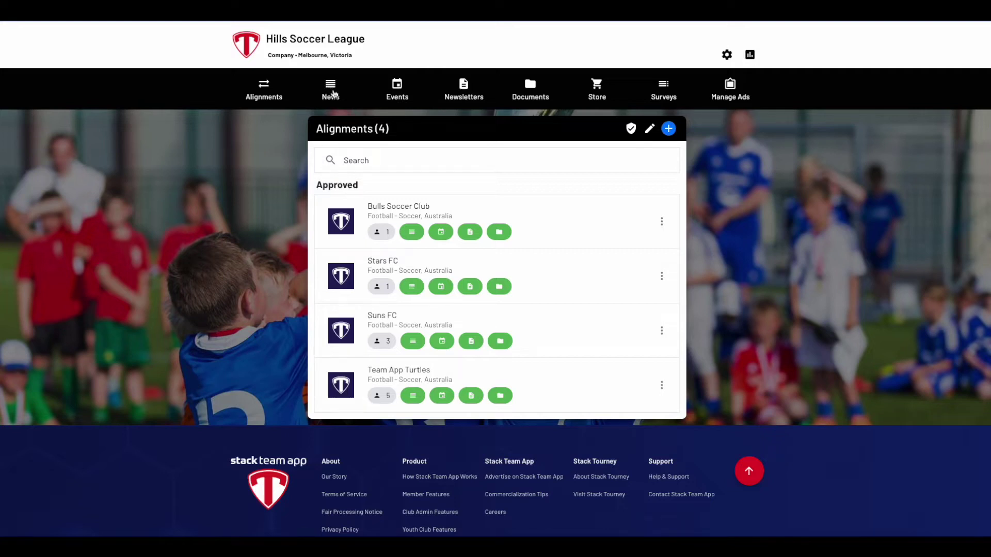
Look through the league's News, Events, Newsletters, Documents, Store and Surveys sections.
click(332, 93)
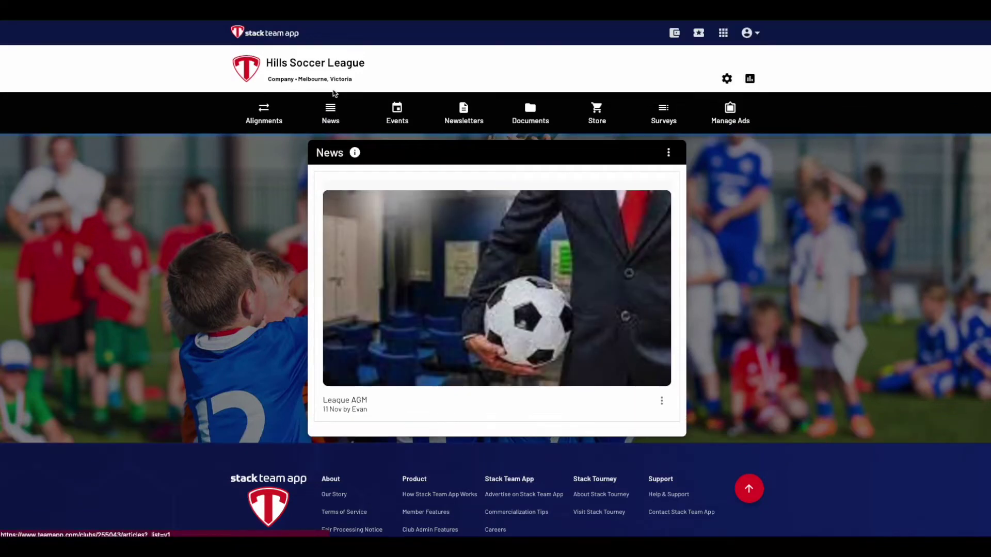
click(395, 115)
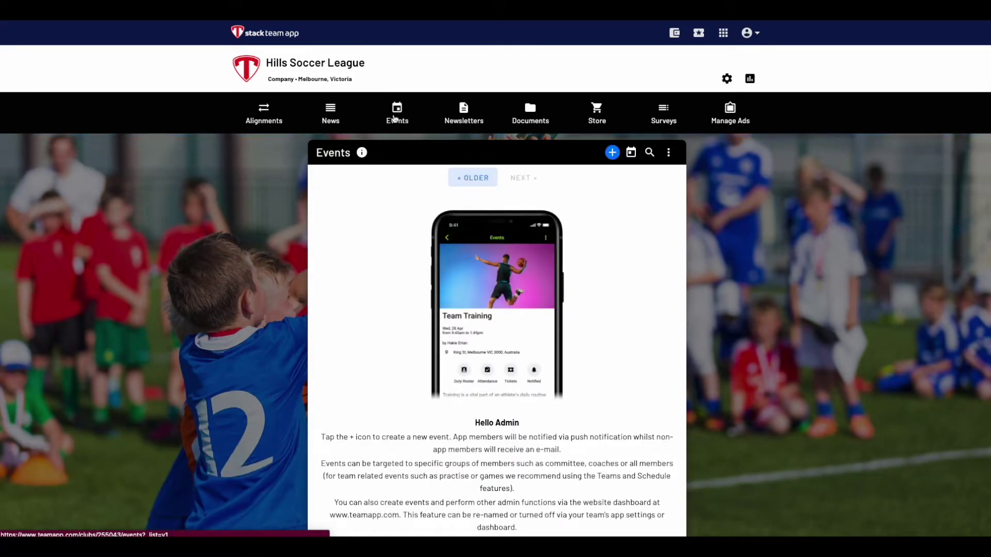
click(463, 113)
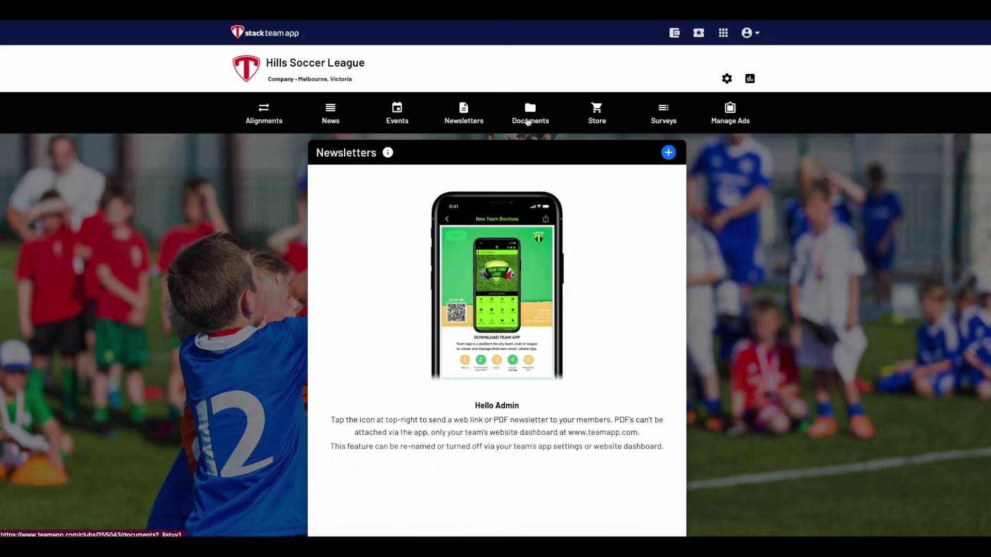
click(530, 118)
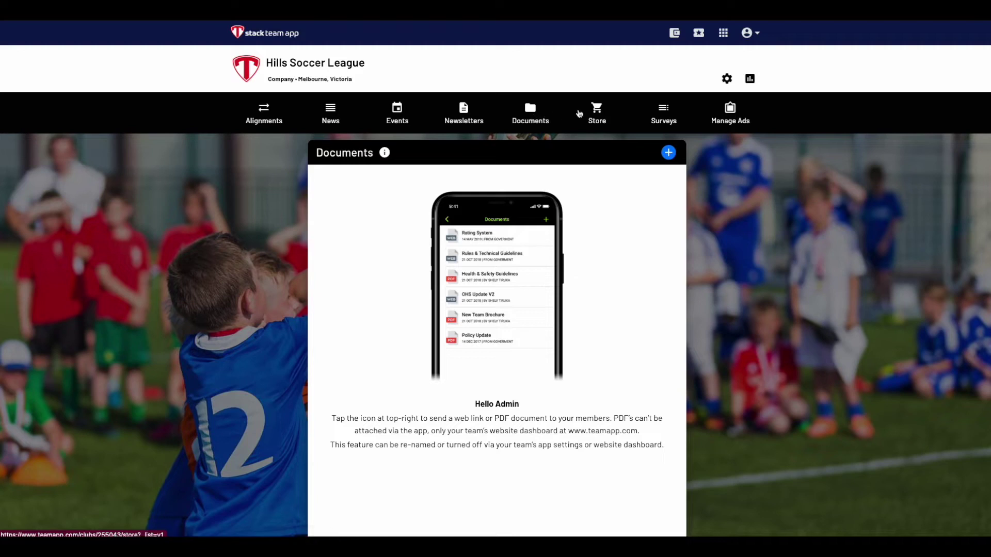
click(595, 114)
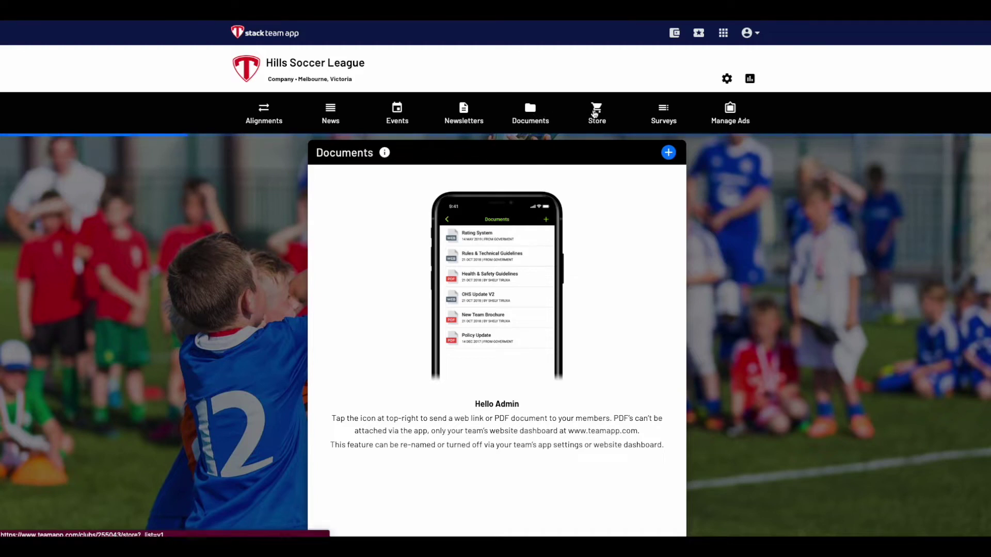
click(665, 115)
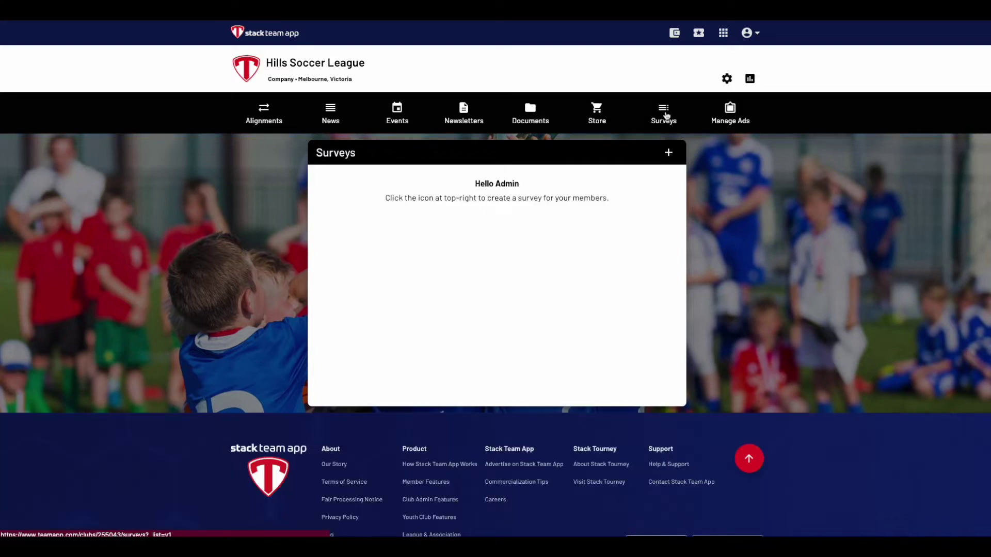
Review the Screen Views, Clubs and Membership statistics charts and return to the Alignments list.
click(750, 79)
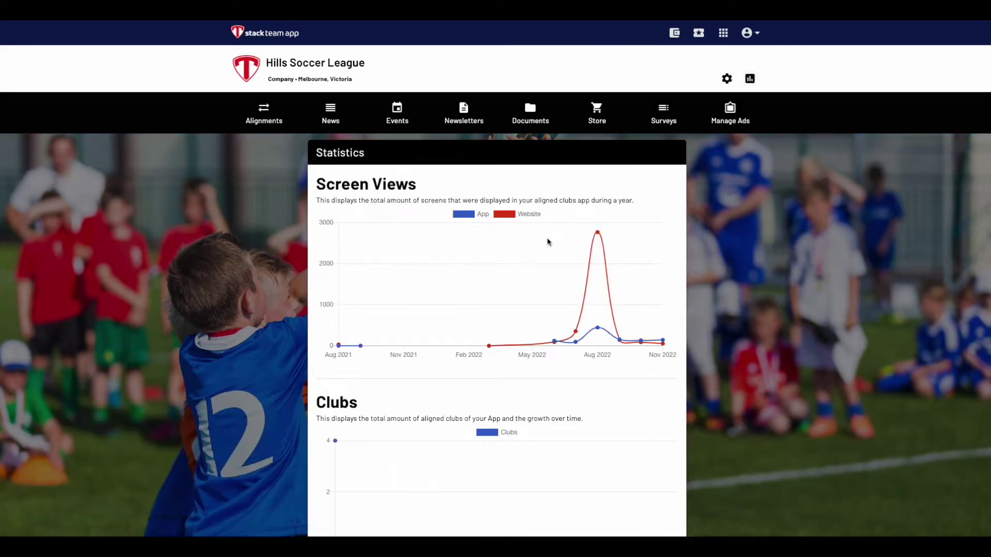
scroll(558, 237, down, 2)
scroll(561, 301, down, 4)
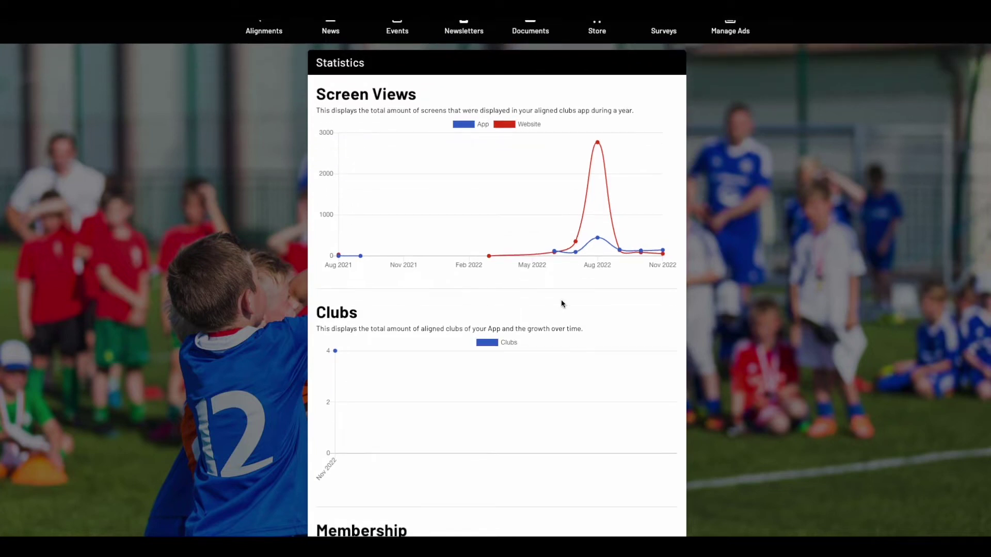
scroll(562, 304, down, 2)
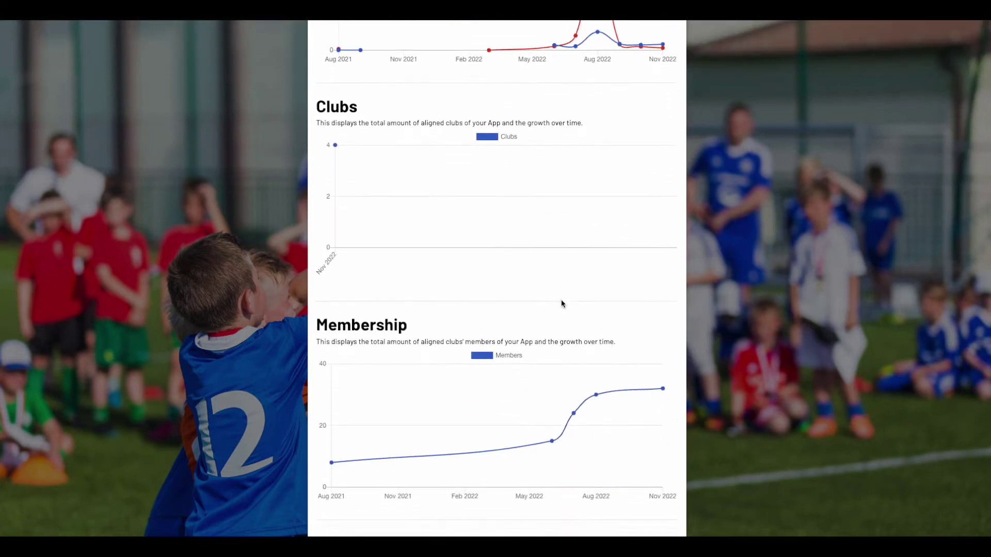
scroll(562, 303, up, 7)
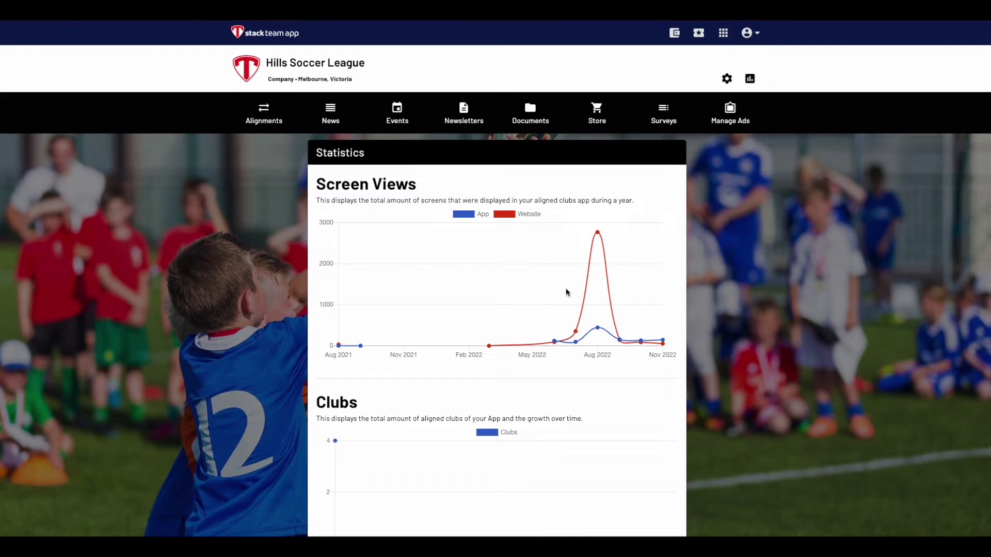
click(263, 112)
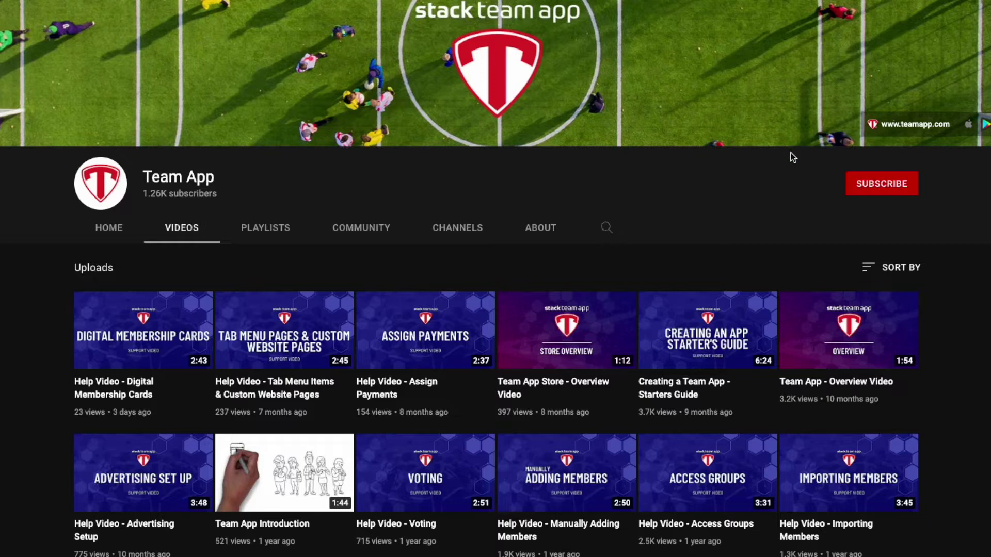
Subscribe to the Team App YouTube channel and set its notifications to All.
click(875, 188)
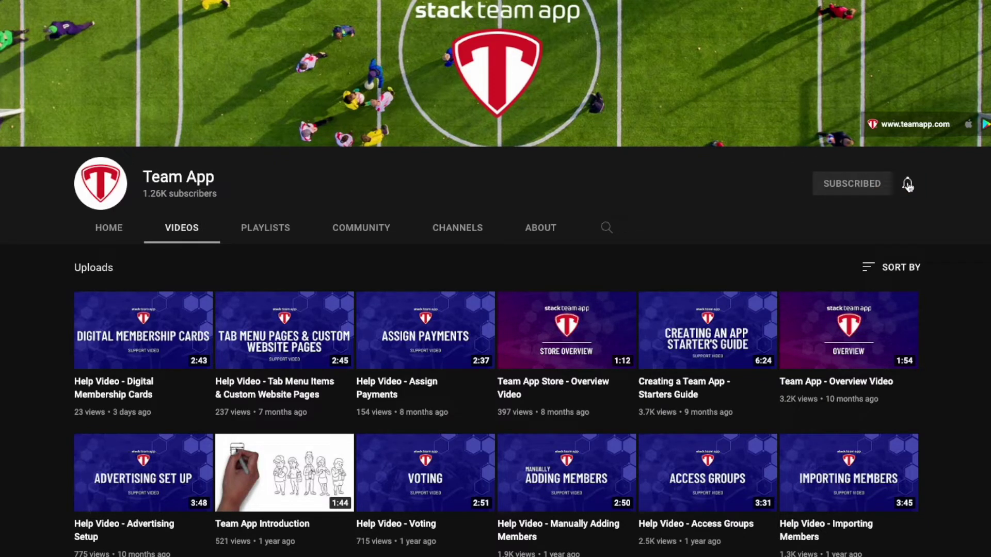
click(907, 185)
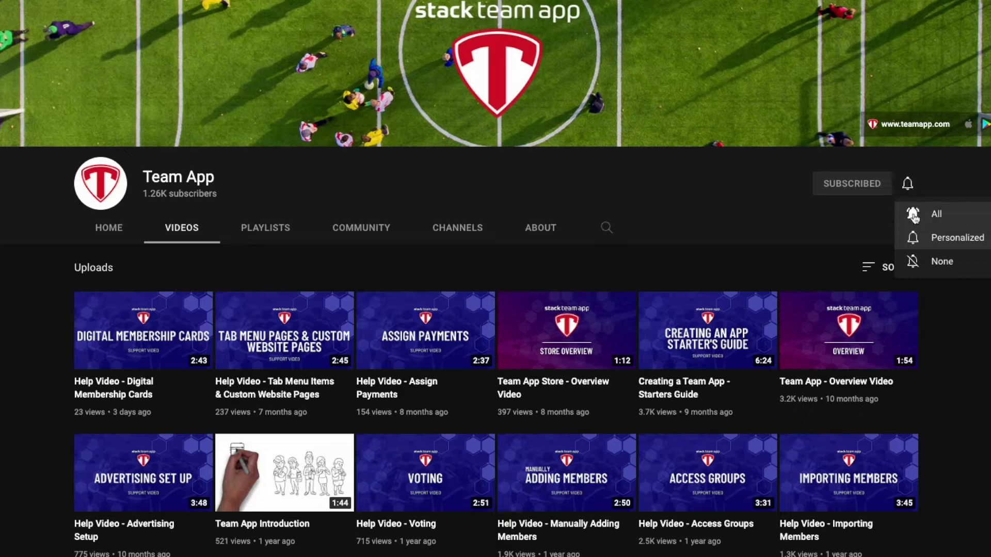
click(914, 215)
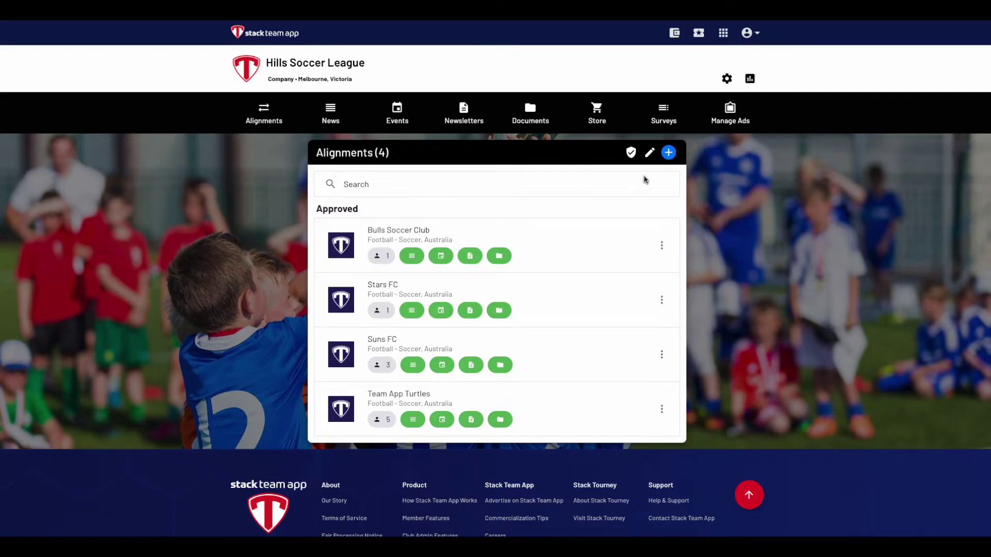
View the league's Settings page and examine the charts on the Statistics page.
click(727, 79)
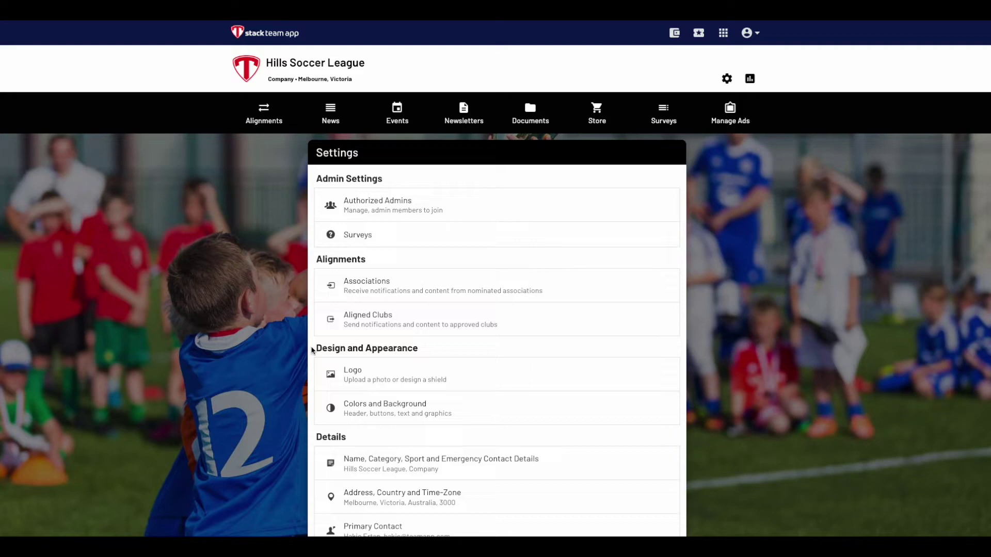
click(749, 79)
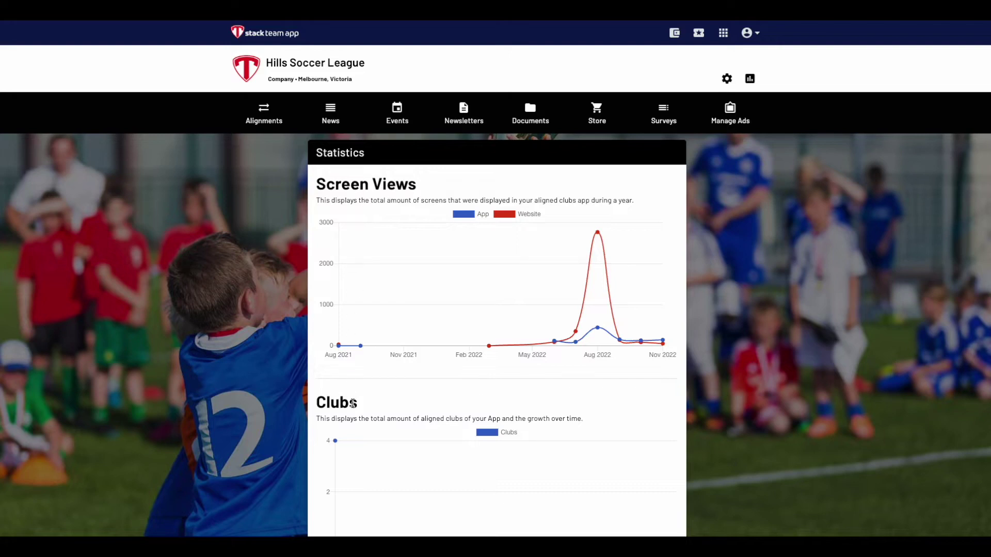
scroll(352, 401, down, 5)
scroll(352, 401, down, 1)
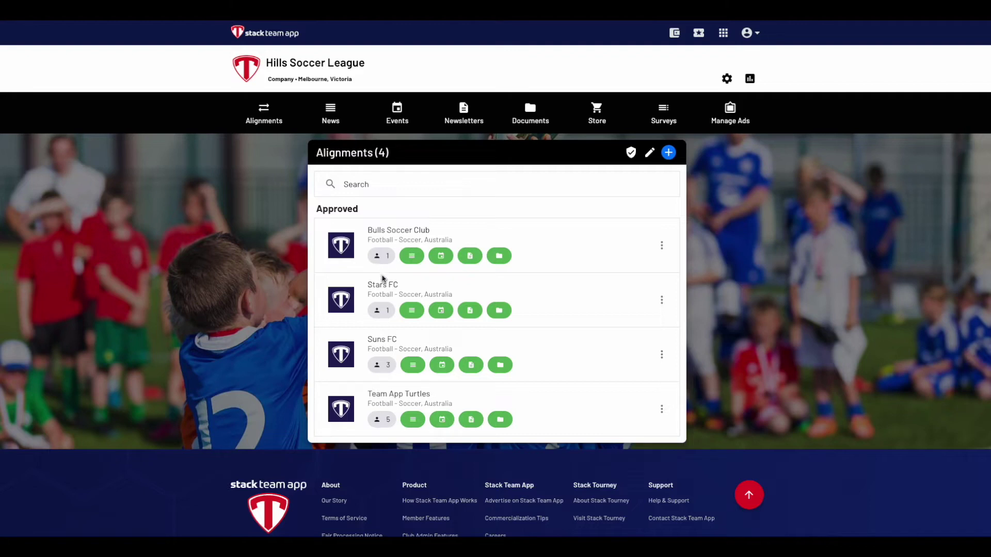
View the bulk delete option for the aligned clubs, cancel it, and open the option for adding an alignment.
click(649, 154)
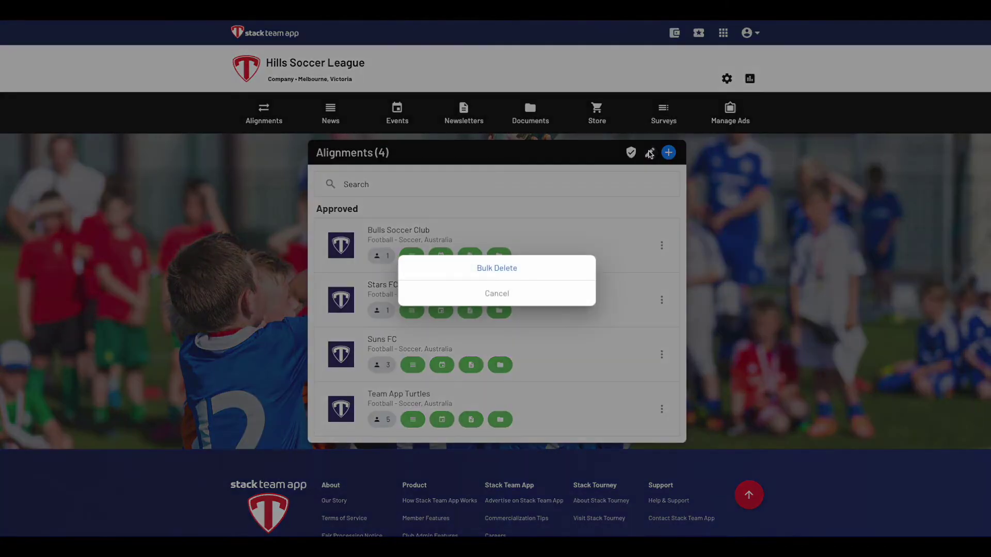
click(497, 292)
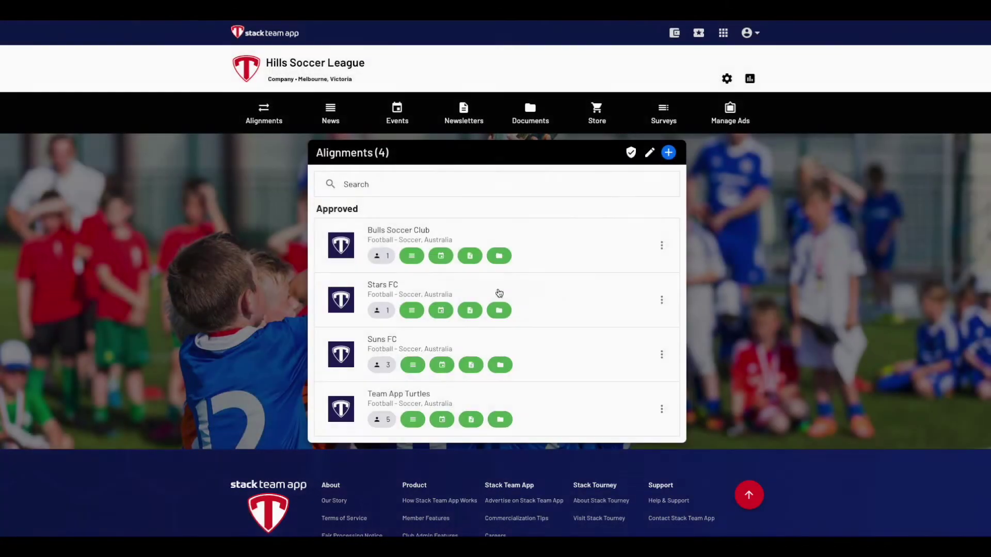
click(669, 152)
Open the News section, read its More info notes, and close them.
click(330, 110)
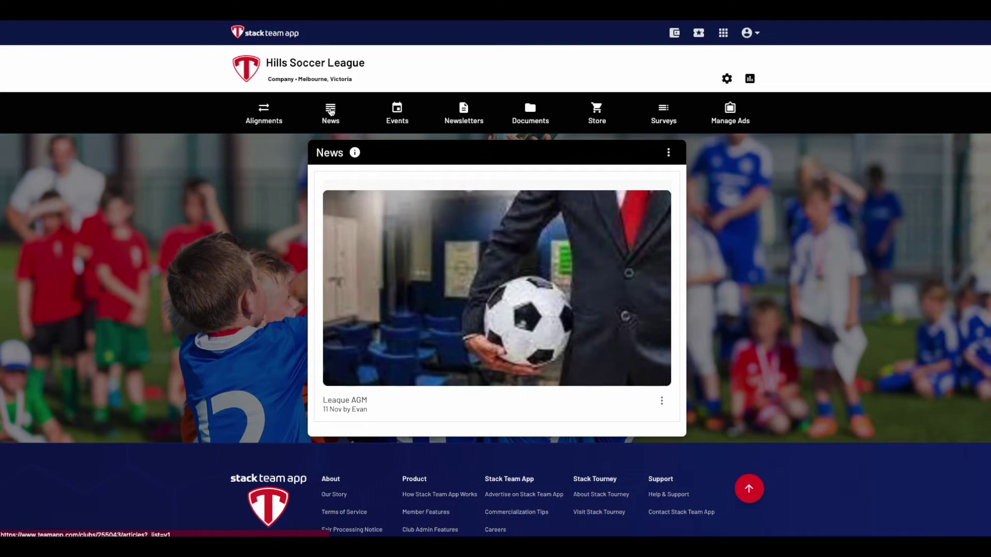
click(355, 153)
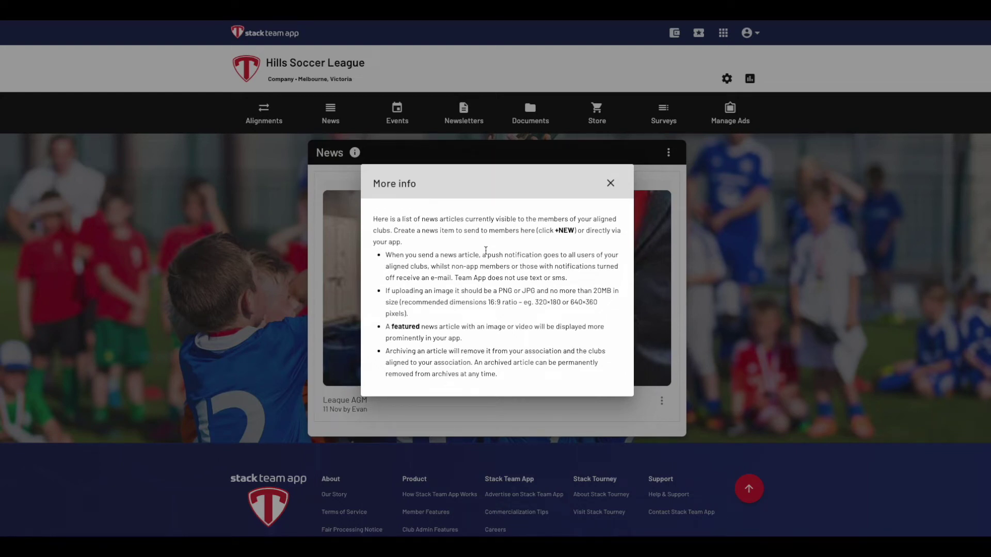
click(610, 185)
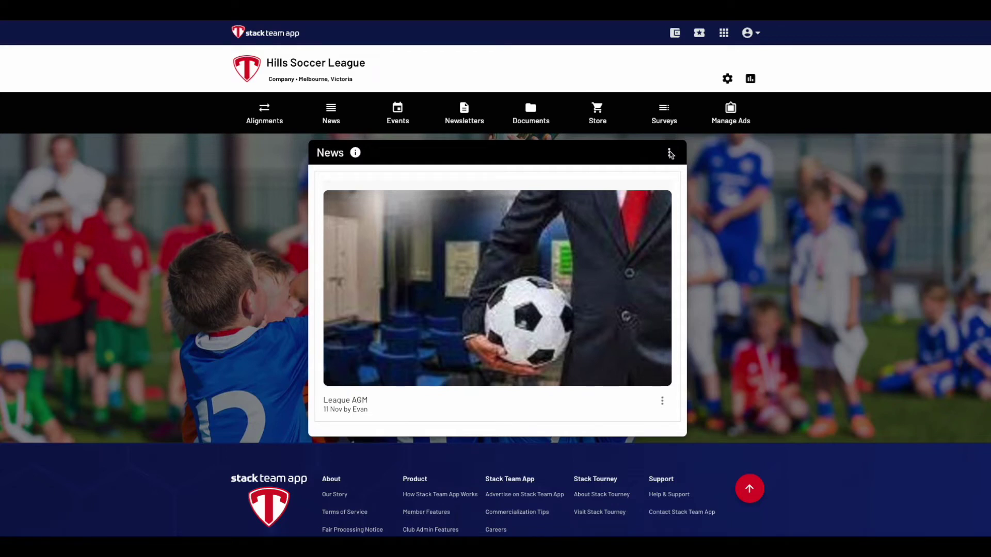
Start a new news article and review its title, details, media, location, visibility and notification fields.
click(669, 153)
click(640, 200)
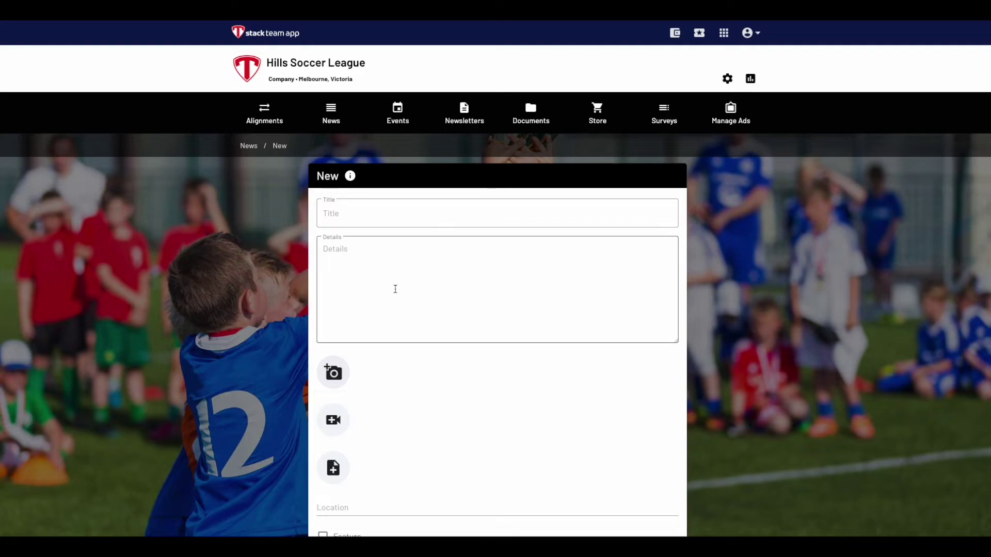
scroll(394, 289, down, 2)
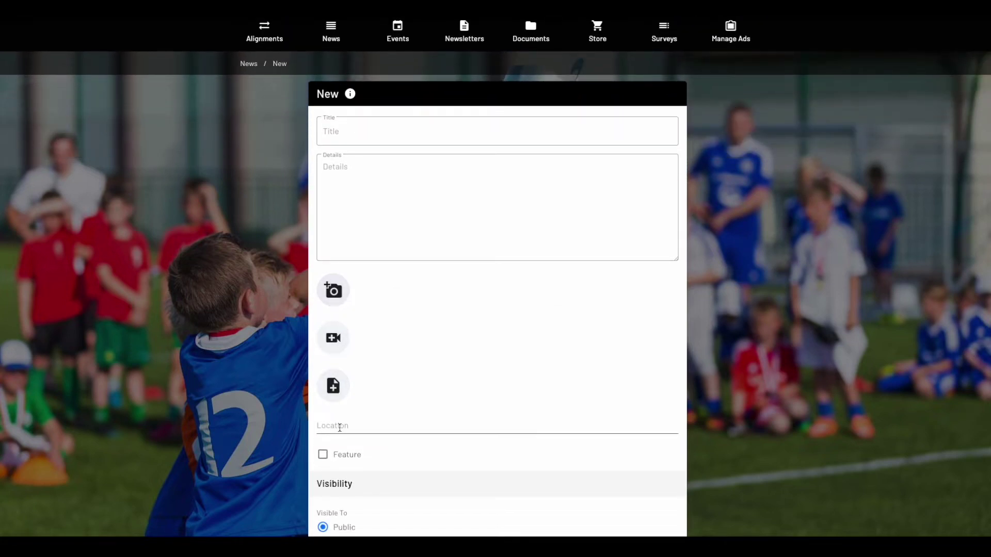
scroll(339, 426, down, 5)
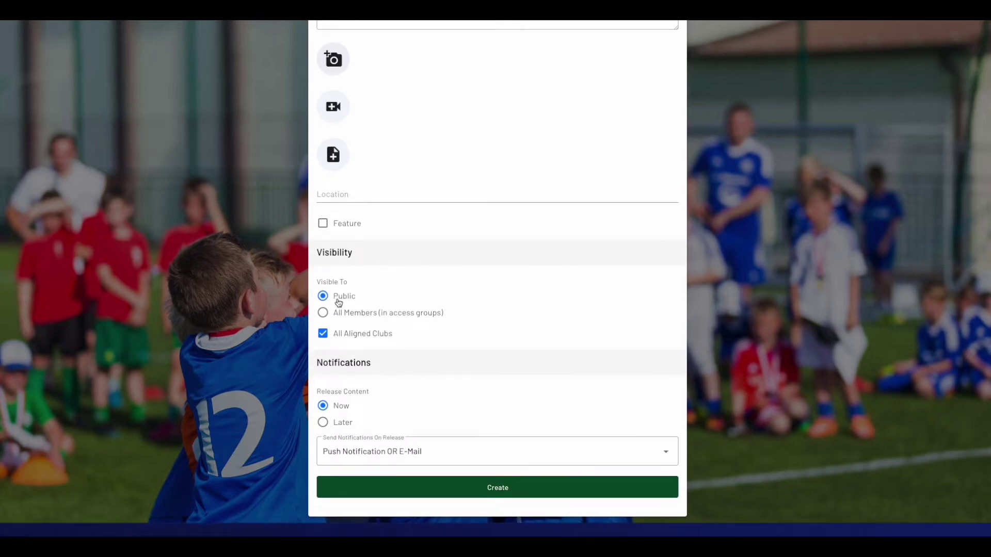
Make the article visible to Public and All Aligned Clubs, set release notifications to Push Notification AND E-Mail, and submit it.
click(339, 298)
click(343, 334)
click(342, 335)
scroll(348, 382, down, 1)
click(354, 407)
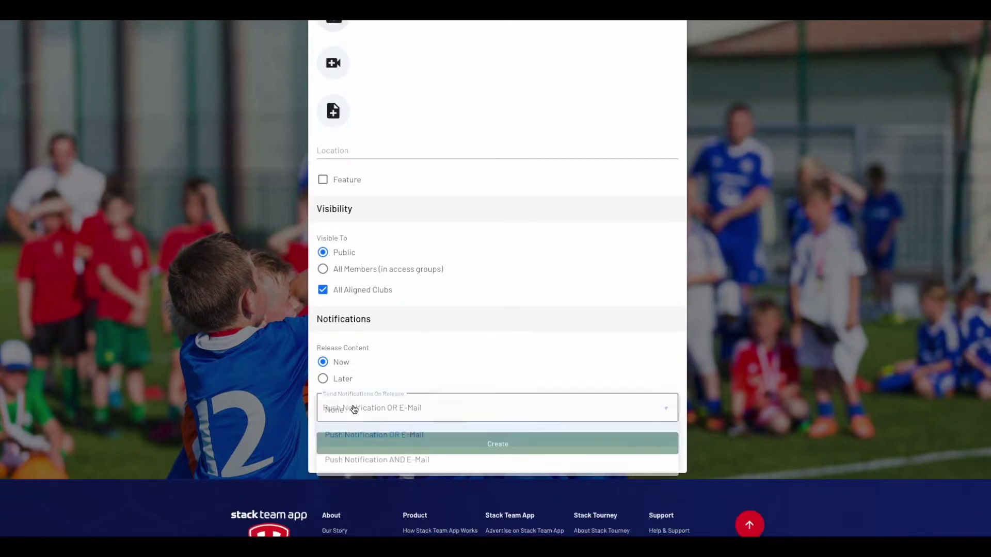
click(358, 461)
click(367, 445)
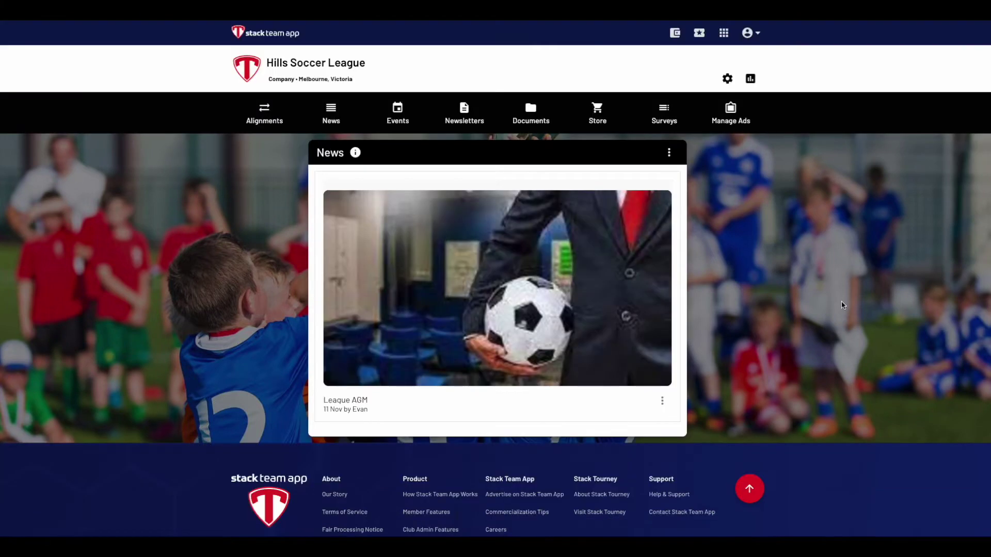
Check the News section's Edit, New and Archived options, then briefly open and close its help information.
click(669, 153)
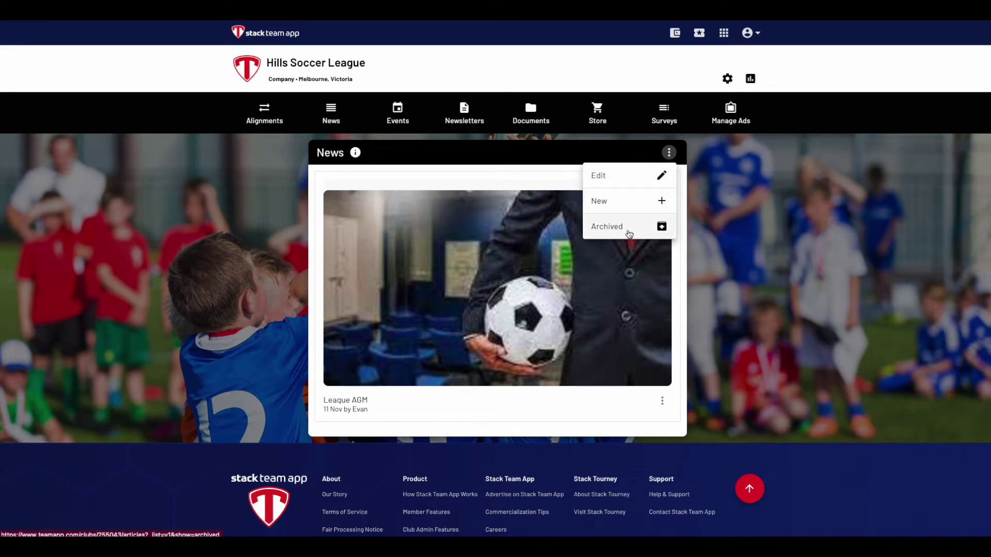
click(435, 152)
click(355, 153)
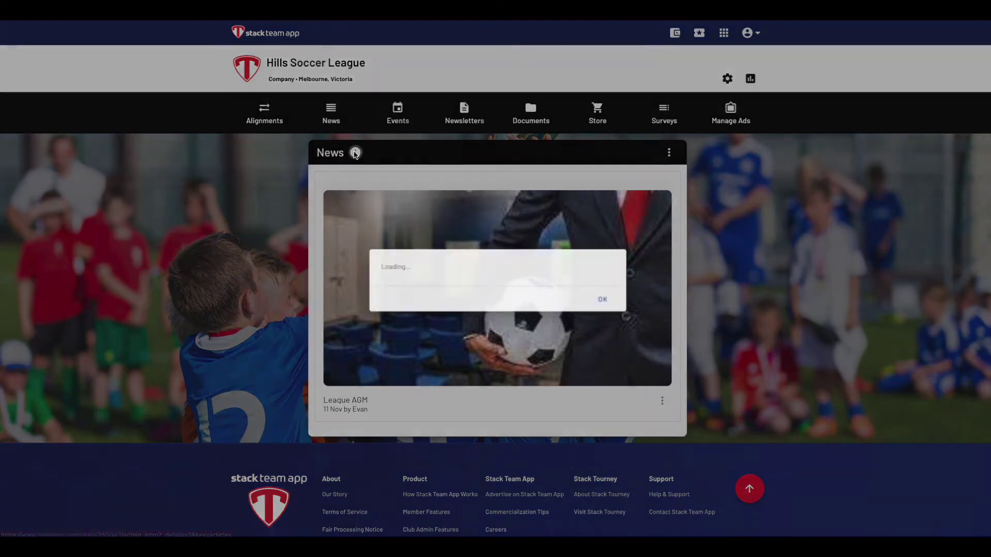
click(391, 124)
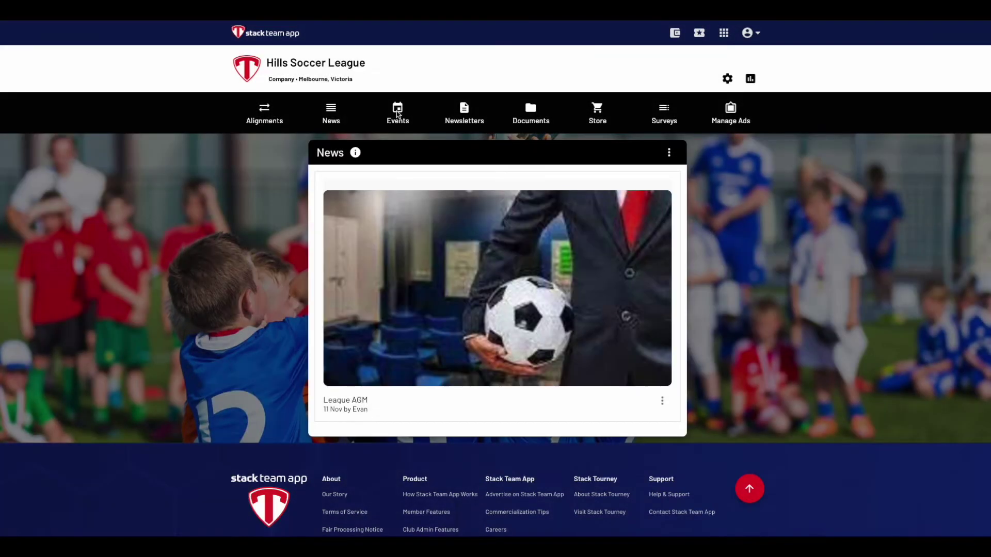
Start a new event in the Events section and review its title, details, location, date, reminder and media fields.
click(398, 112)
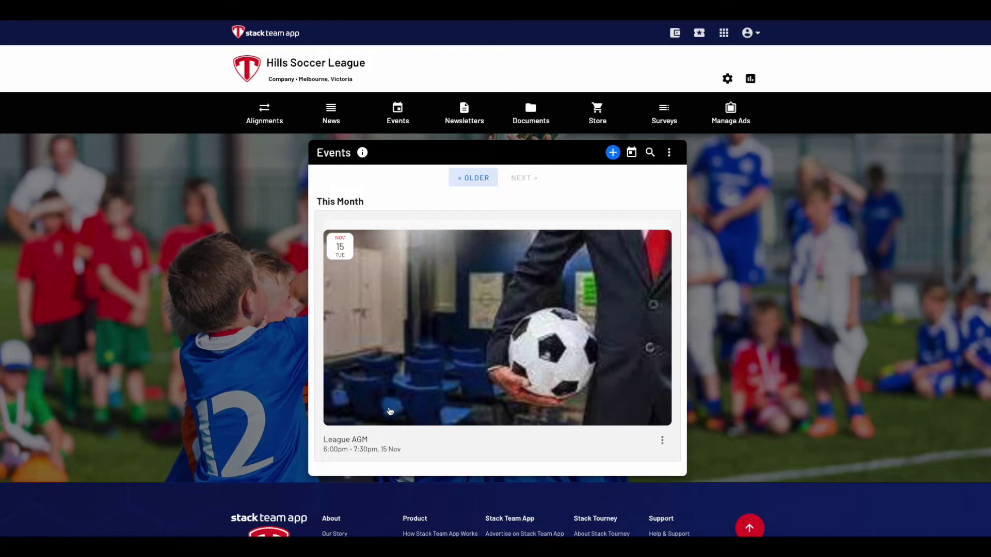
click(609, 158)
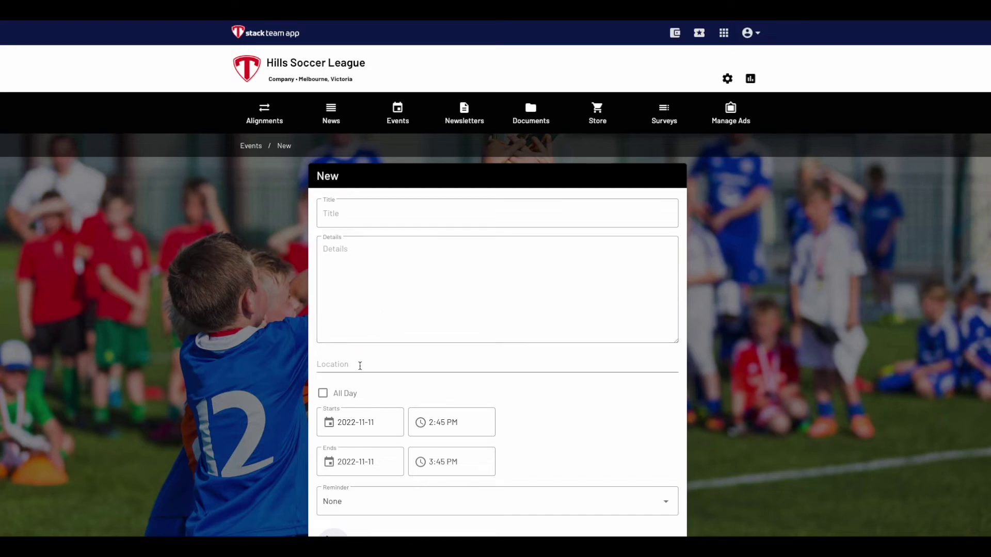
scroll(371, 443, down, 3)
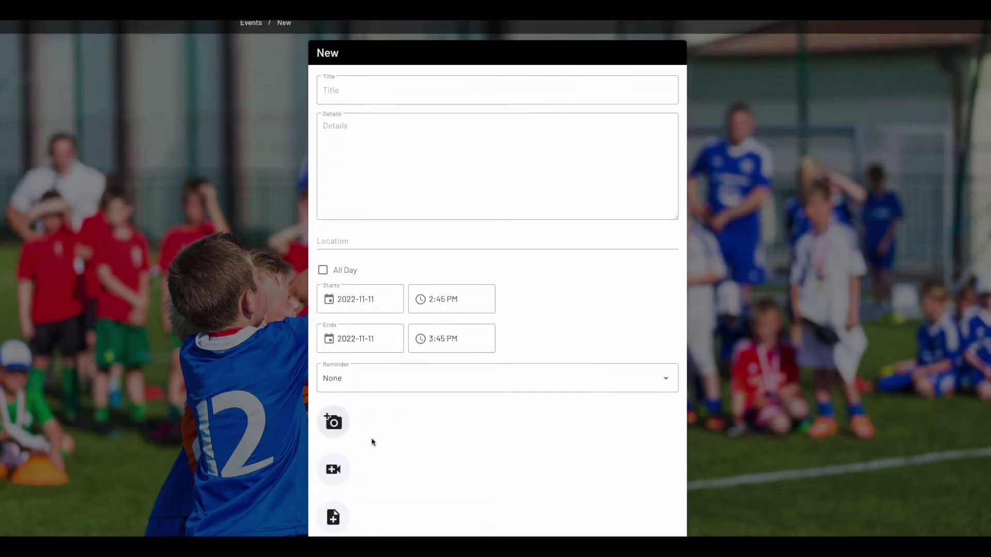
scroll(372, 443, down, 1)
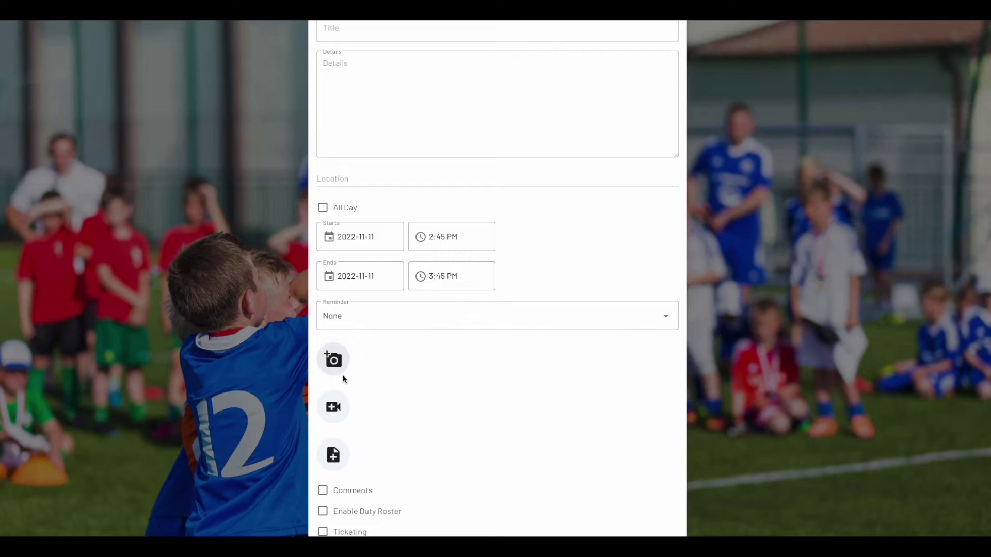
scroll(367, 402, down, 2)
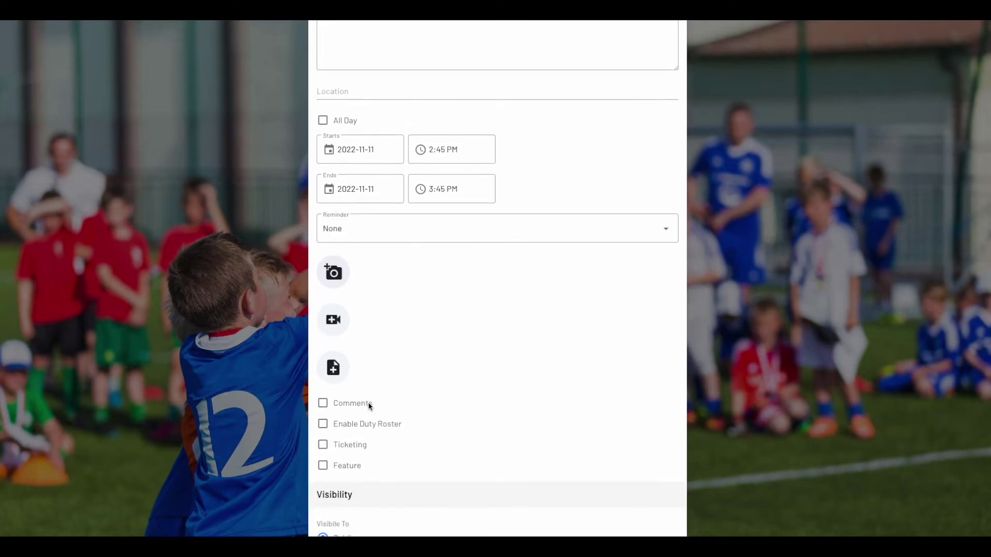
scroll(433, 392, down, 2)
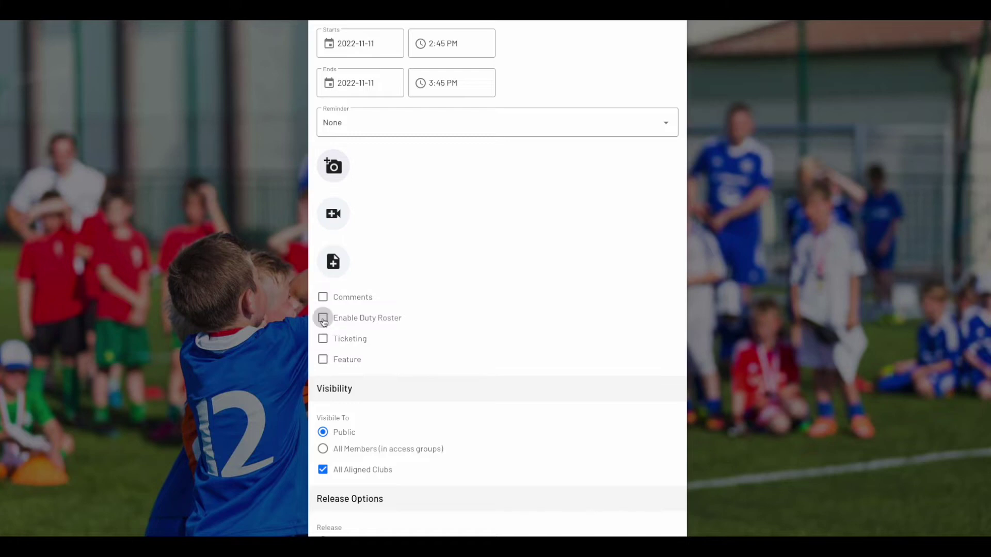
Enable Comments, Duty Roster, Ticketing and Feature for the new event.
click(323, 320)
click(322, 297)
scroll(380, 323, down, 2)
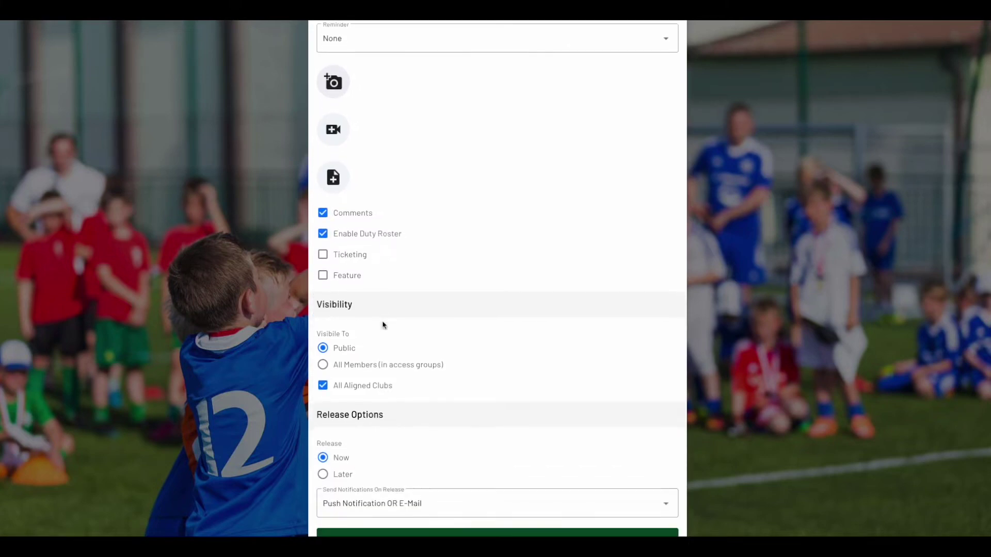
click(322, 247)
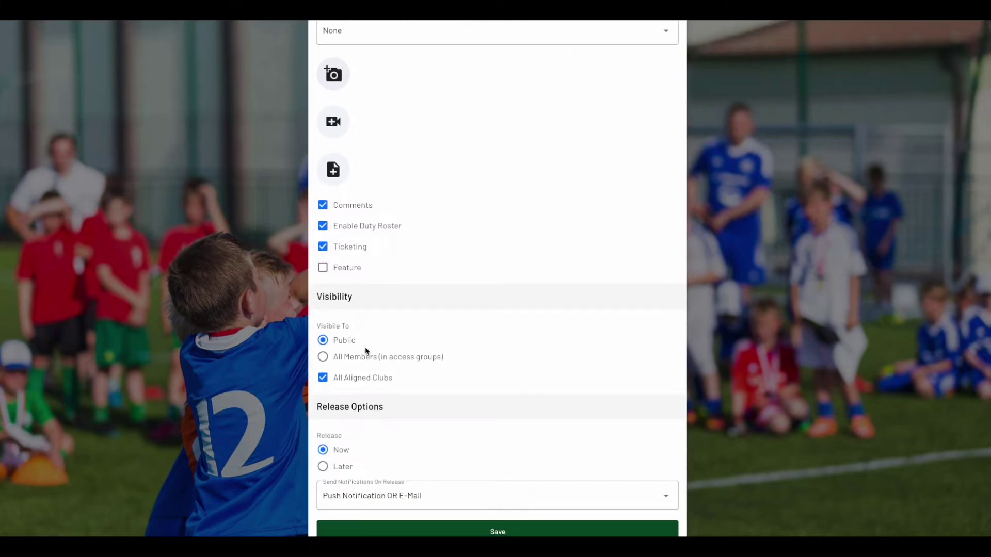
click(322, 268)
Make the event visible to Public and All Aligned Clubs, set release notifications to None, and save it.
click(355, 359)
click(343, 342)
scroll(434, 392, down, 1)
scroll(434, 393, down, 1)
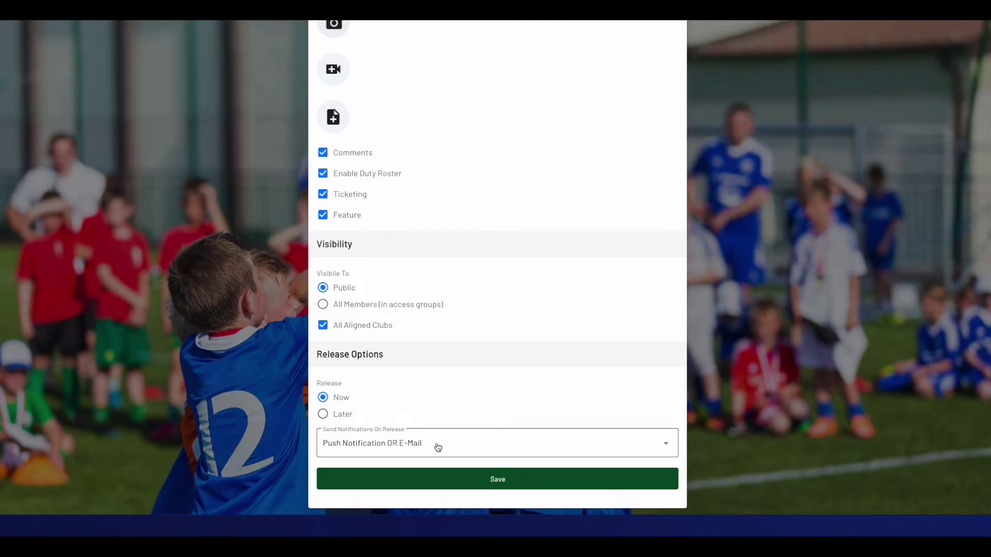
click(435, 445)
click(436, 445)
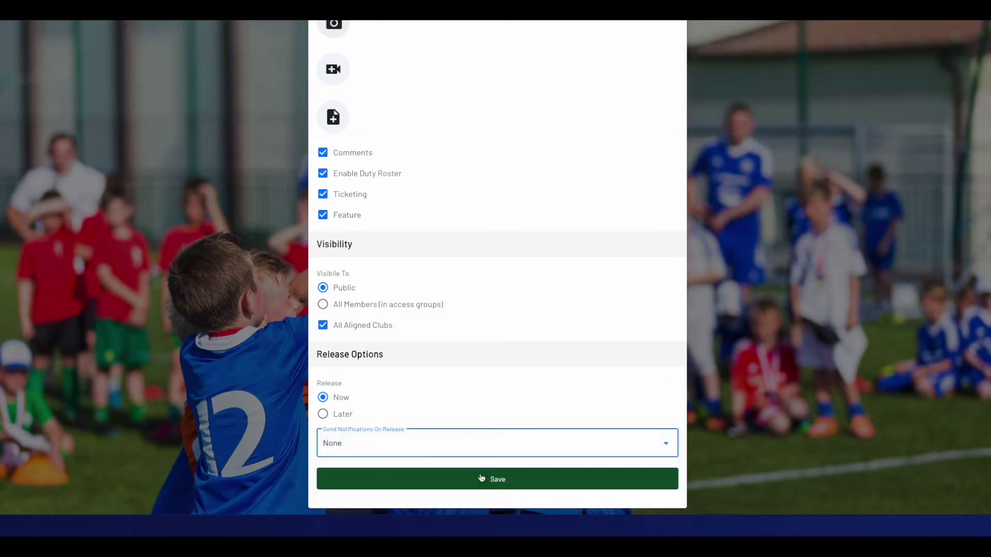
click(435, 477)
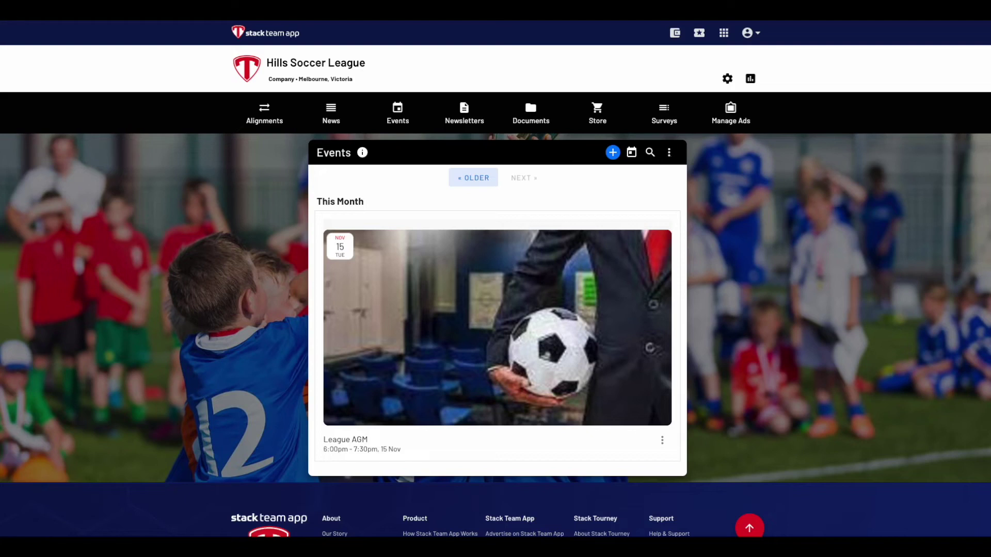
Check the Events section's additional options, then read its More Info notes and close them.
click(669, 154)
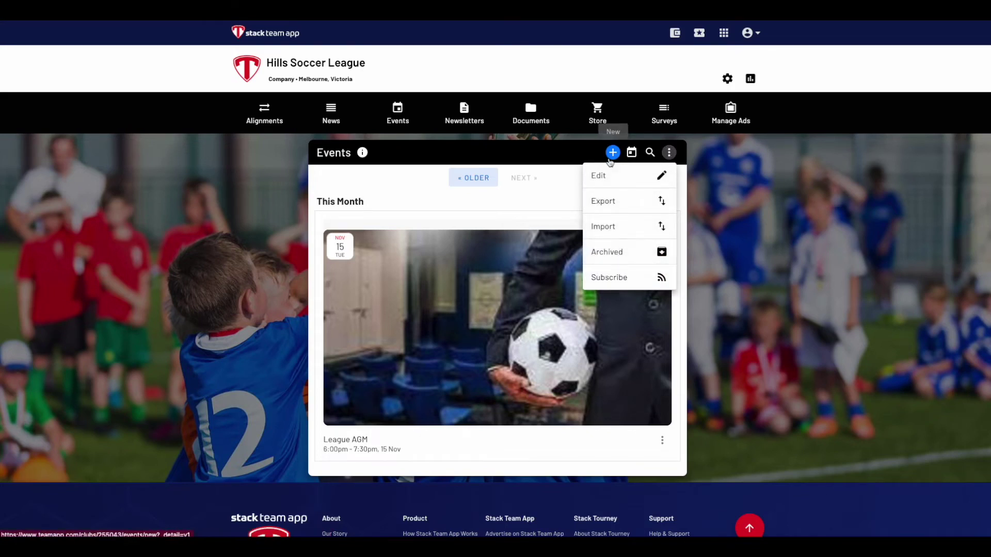
click(362, 153)
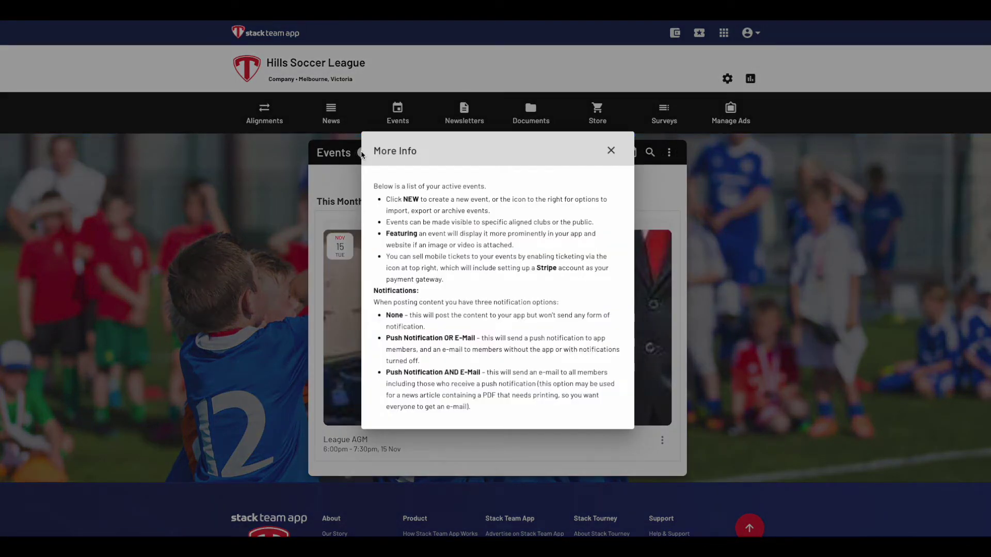
click(714, 283)
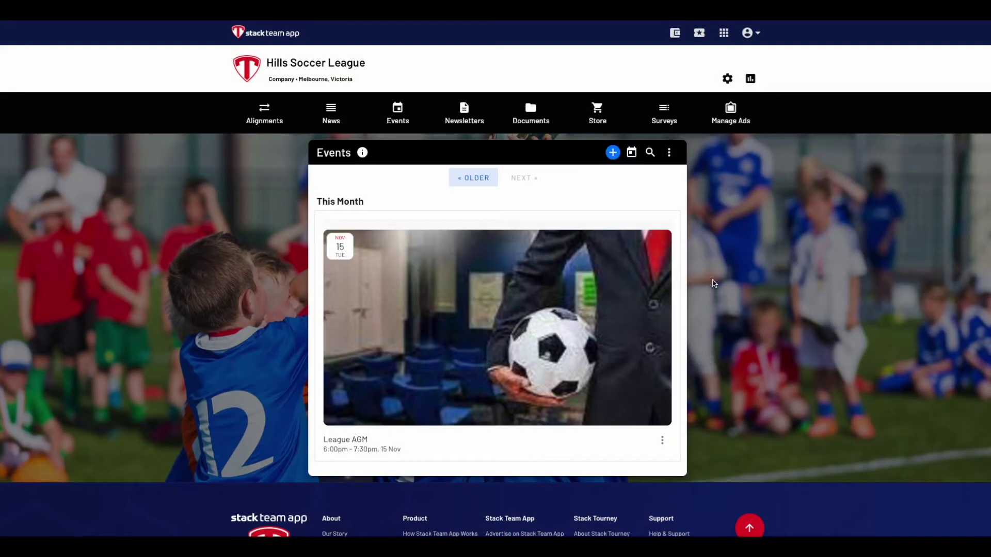
Start a new newsletter and compare the PDF File and Web Link URL attachment types, leaving Web Link URL selected.
click(464, 109)
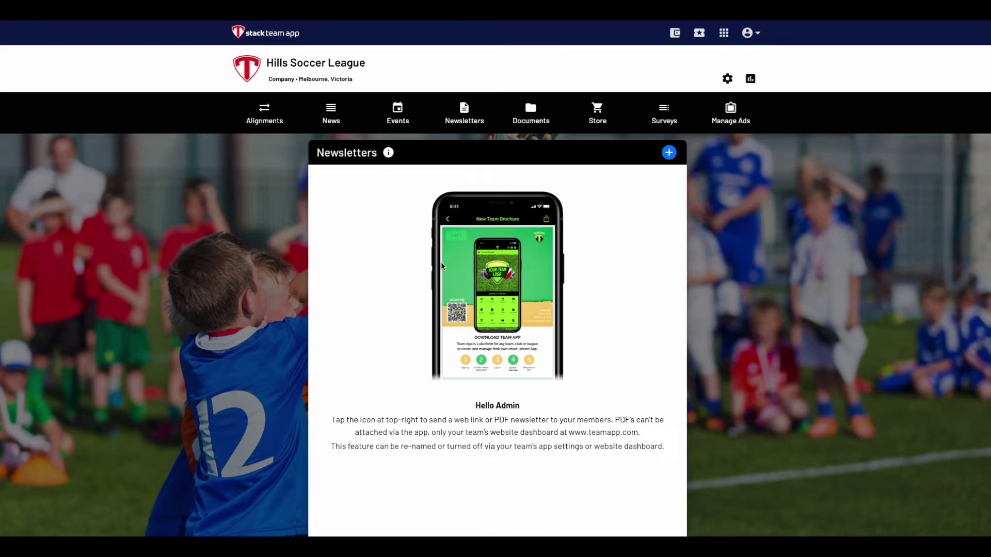
click(668, 153)
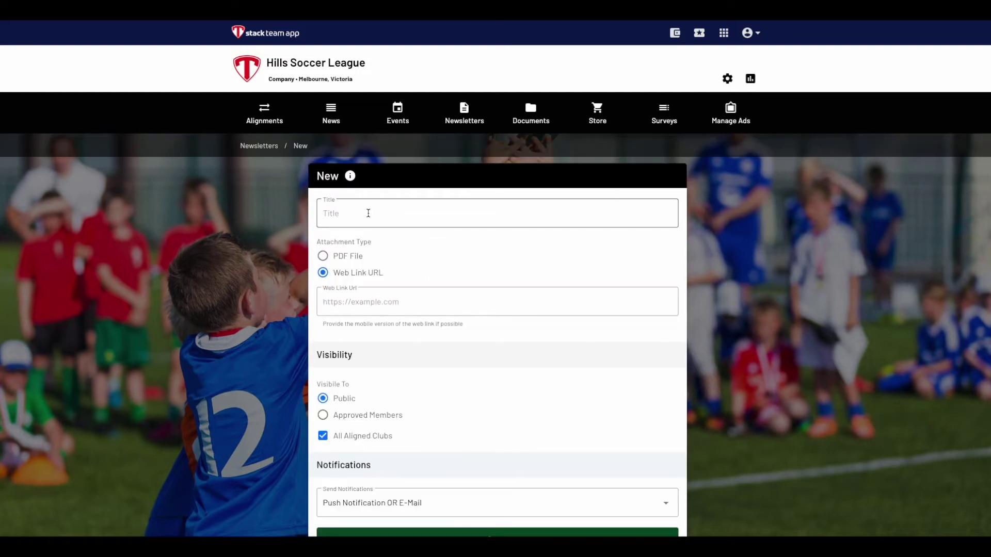
click(348, 257)
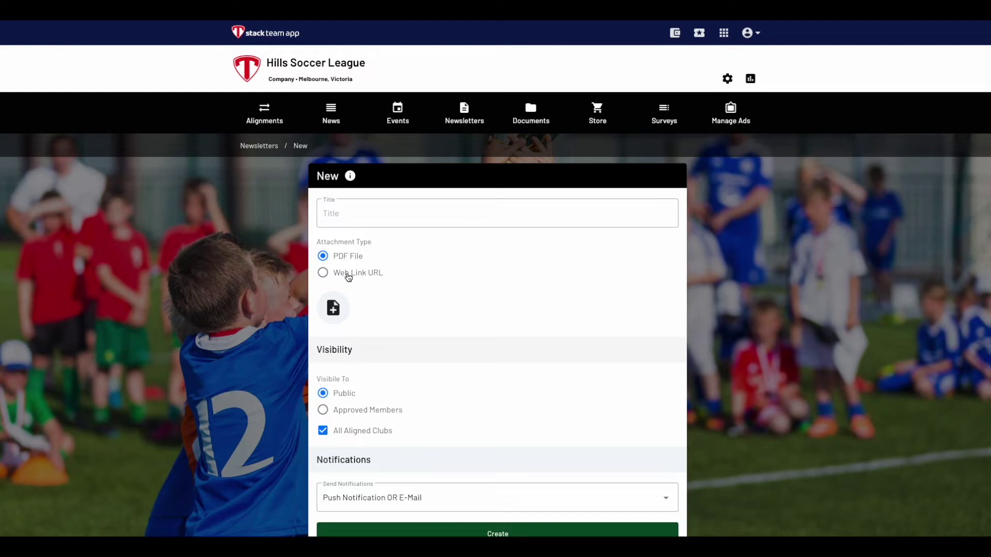
click(348, 276)
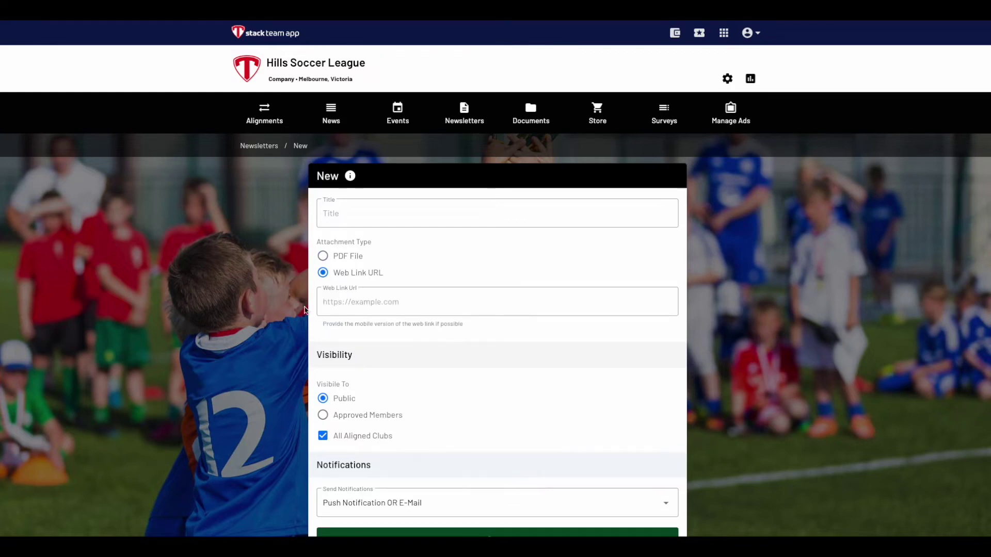
Make the newsletter visible to Approved Members and All Aligned Clubs, check its notification options, and submit it.
scroll(304, 310, down, 3)
click(347, 252)
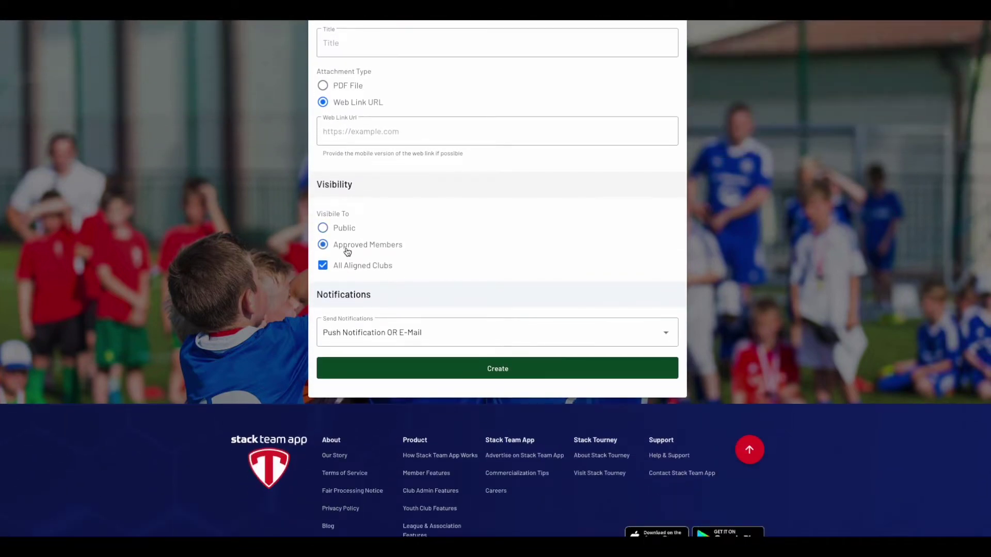
click(361, 335)
click(363, 334)
click(364, 368)
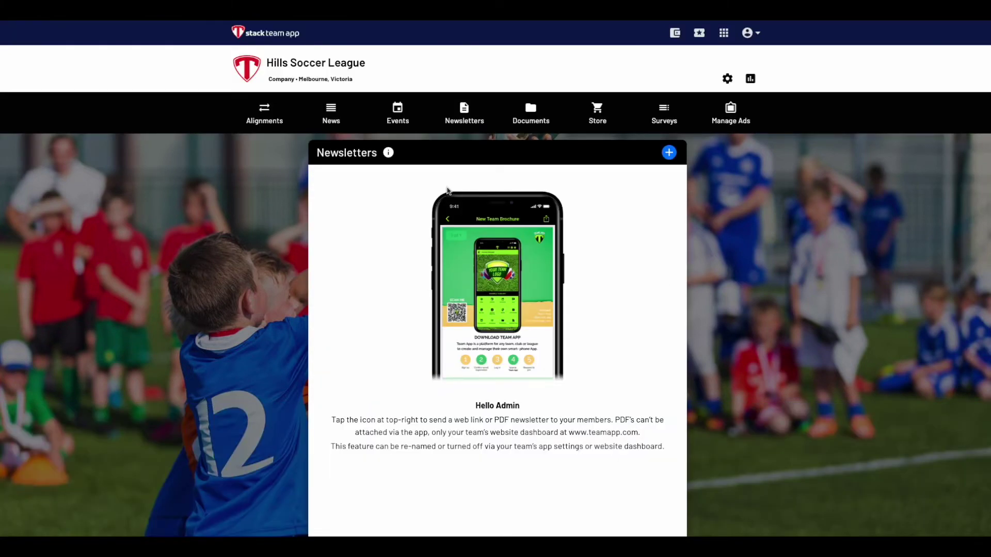
Check the Newsletters help information, then open the Documents section, read its More Info notes, and close them.
click(388, 154)
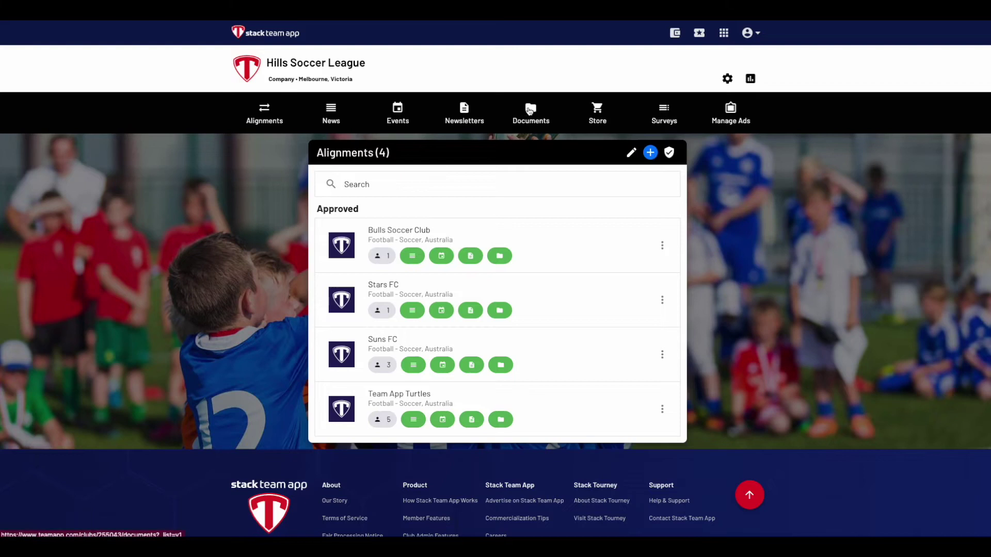
click(535, 113)
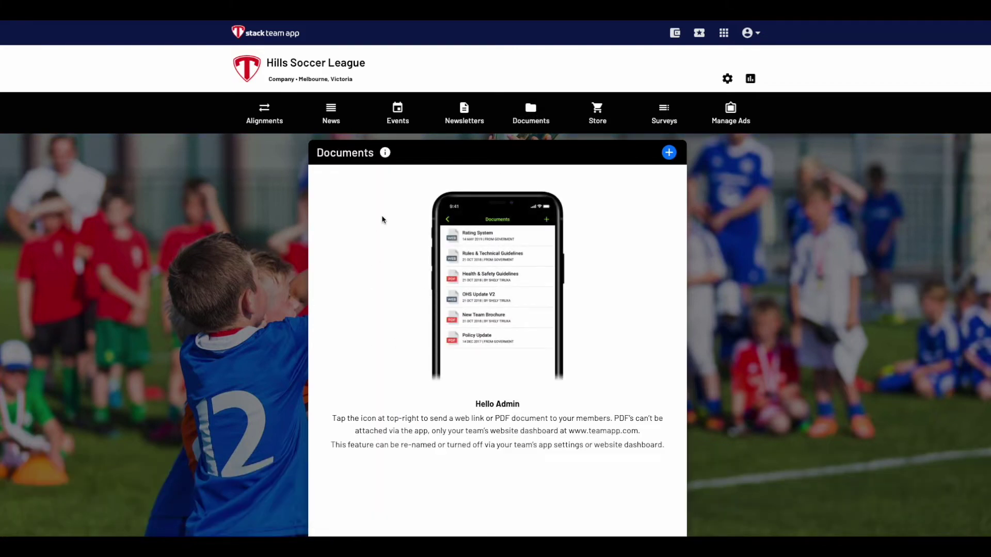
click(385, 153)
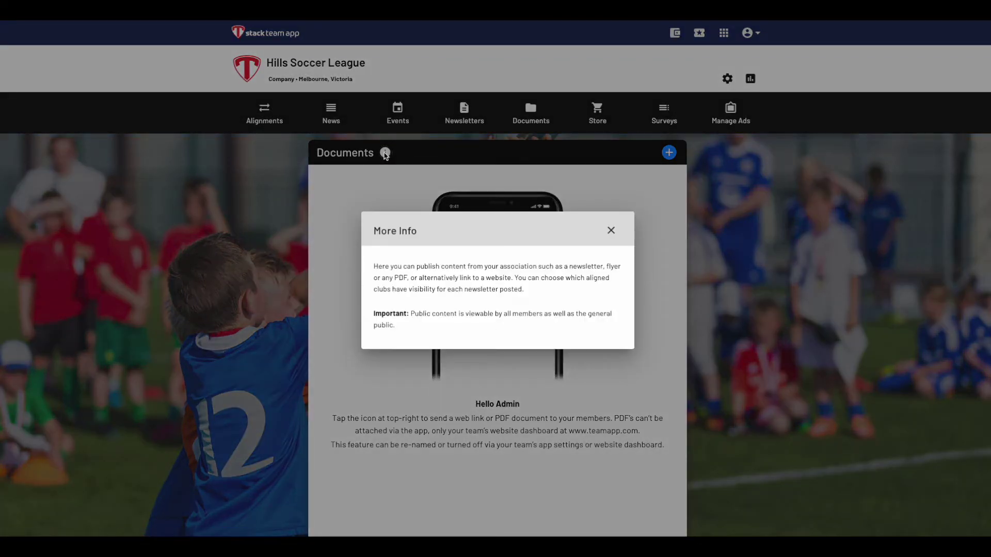
click(385, 155)
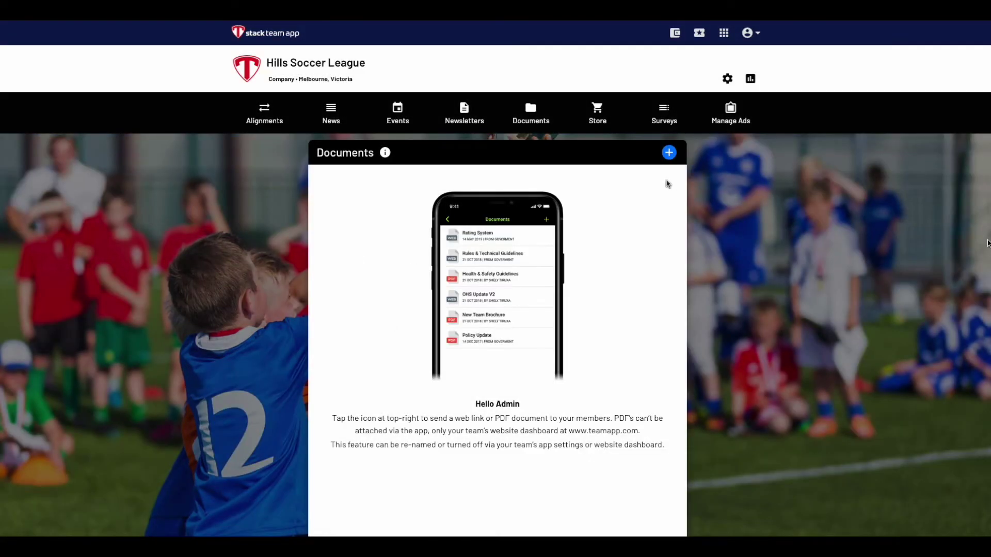
Start a new PDF File document visible to Approved Members and All Aligned Clubs, and check its notification options.
click(669, 154)
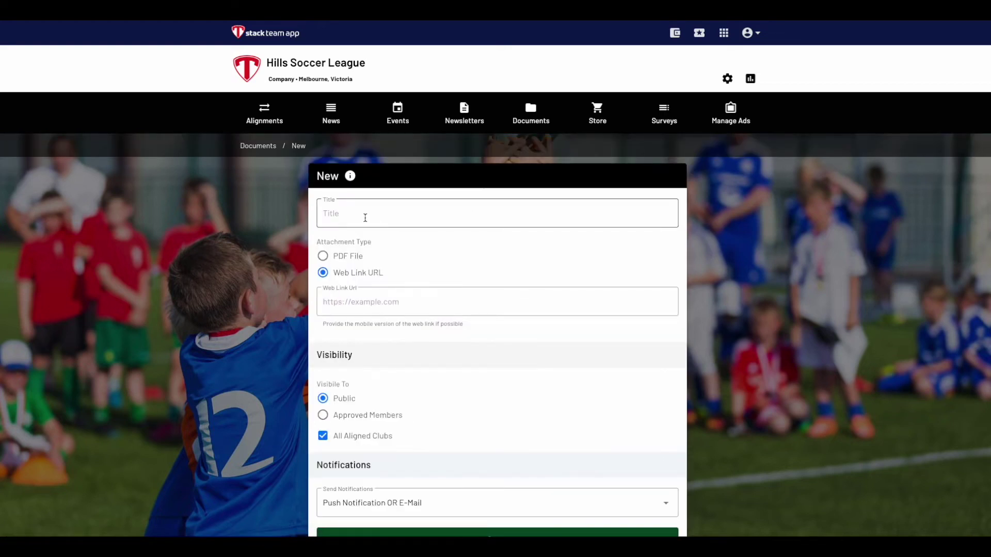
click(344, 260)
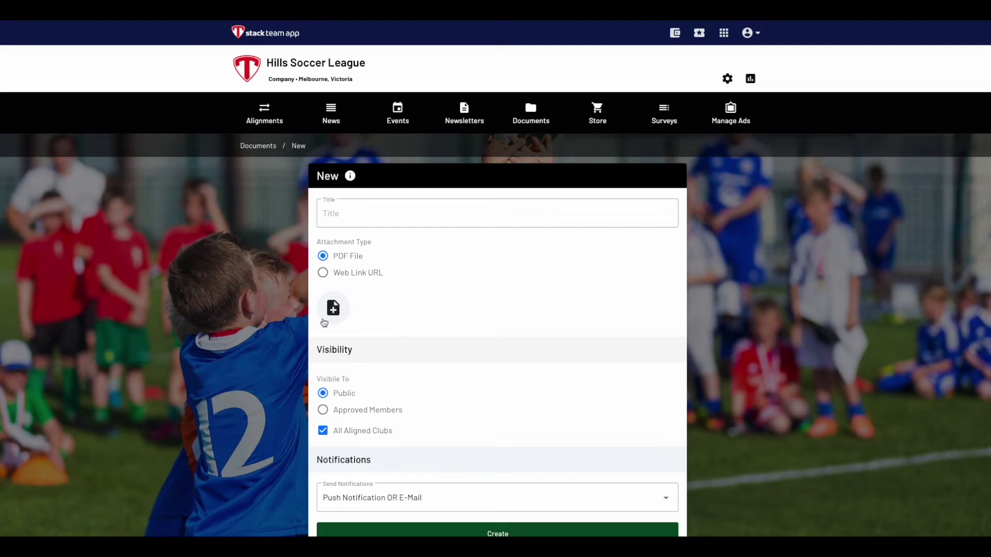
scroll(331, 308, down, 3)
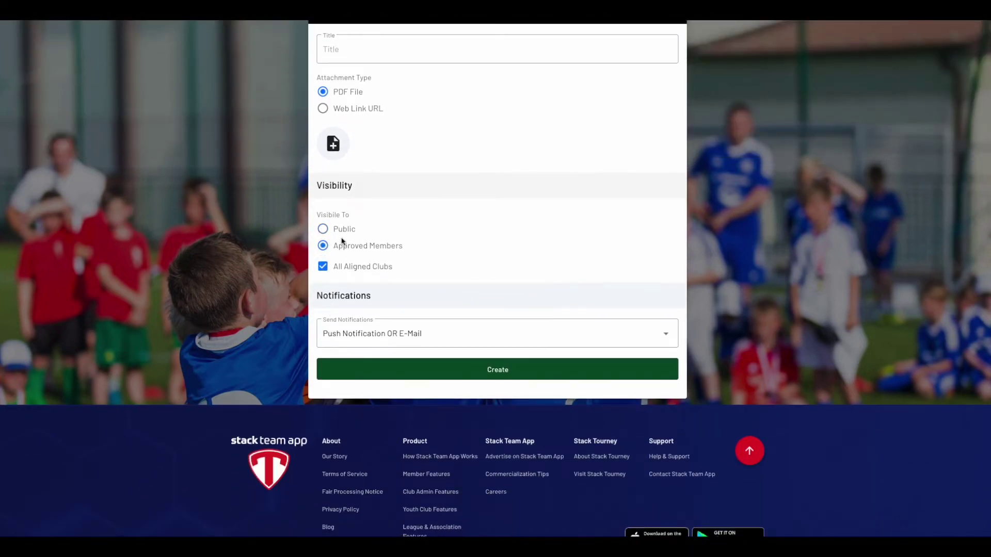
click(350, 269)
click(349, 268)
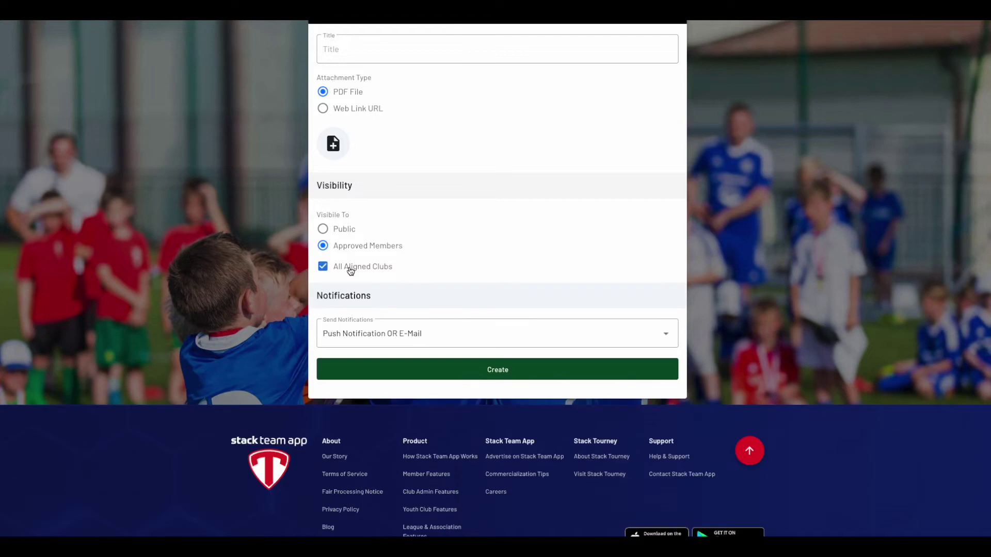
click(372, 336)
click(375, 361)
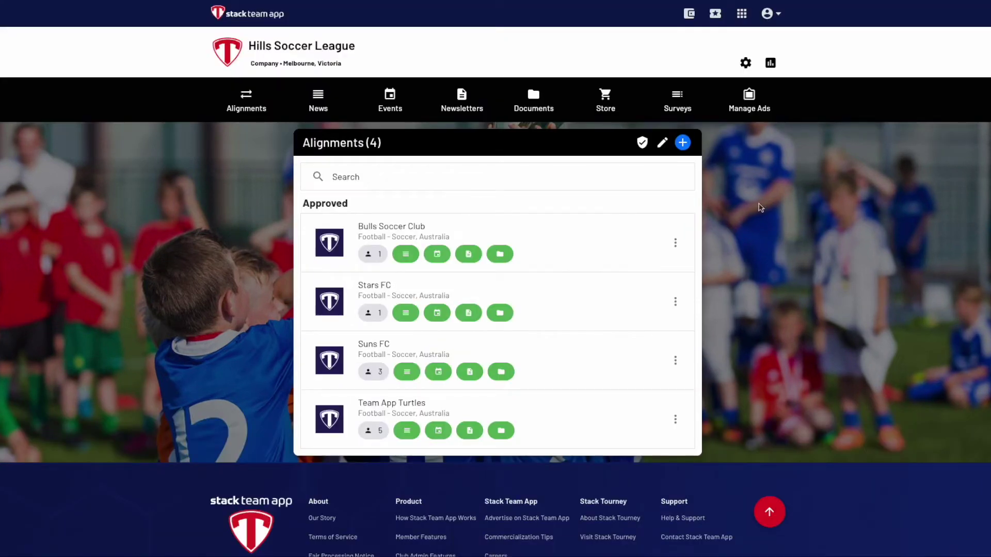
Open the Store section, read its More Info notes, and close them.
click(608, 101)
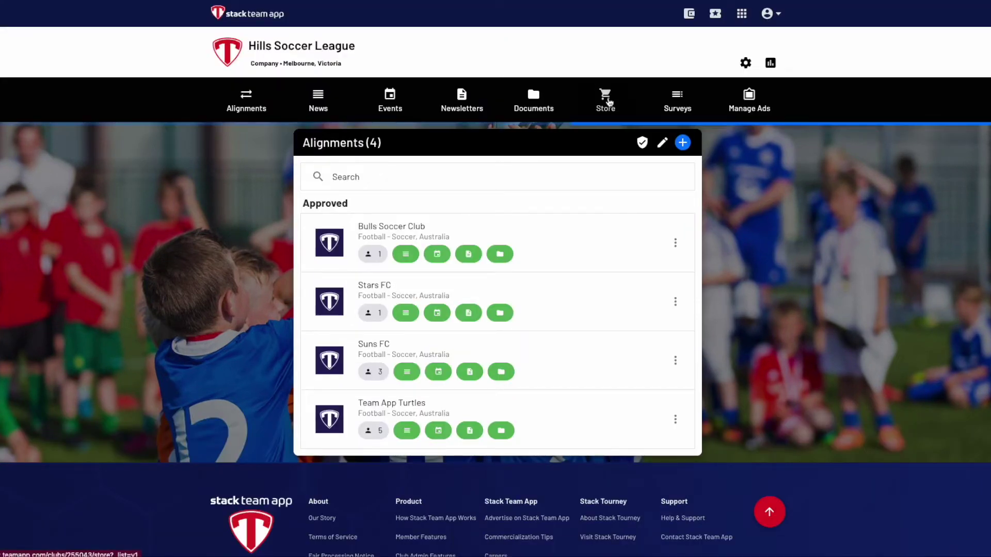
click(345, 143)
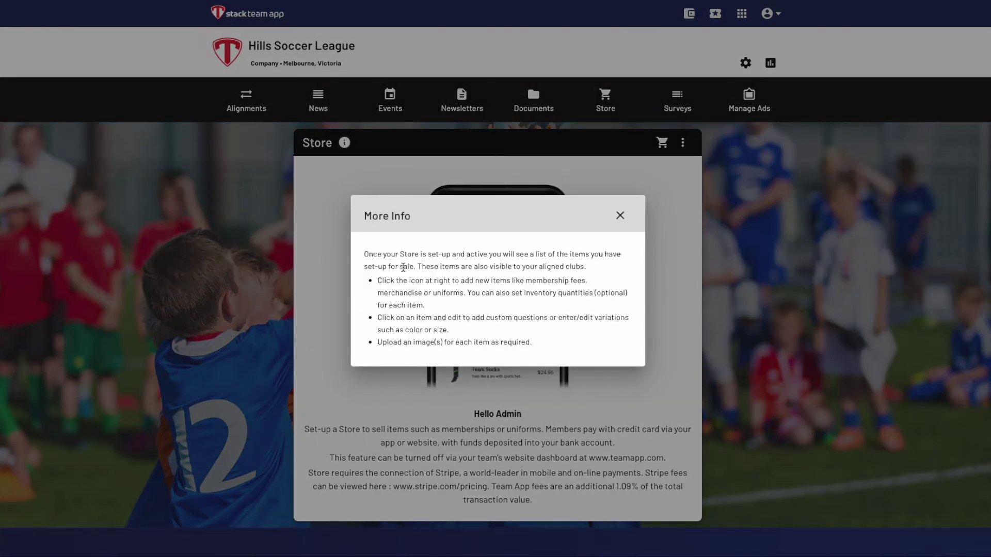
click(620, 216)
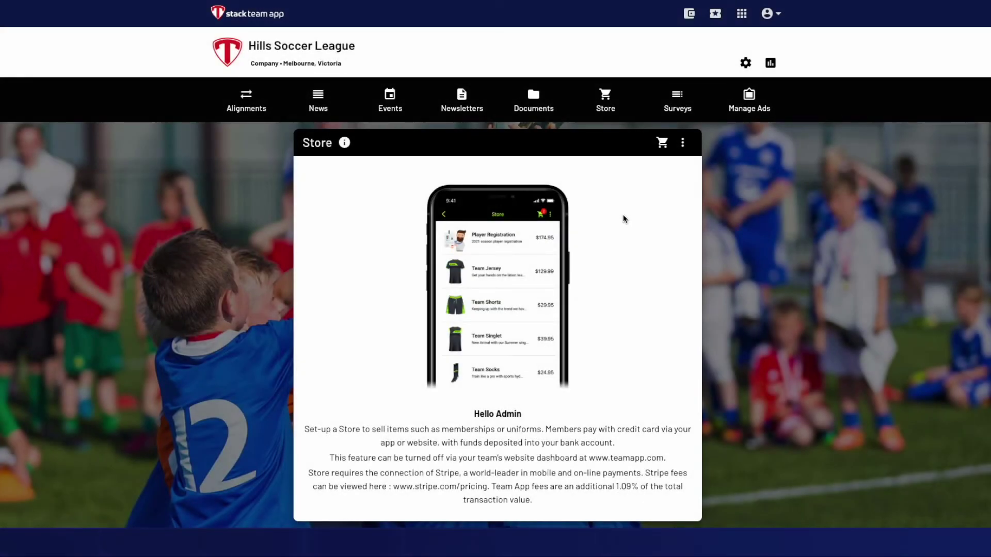
Open the Payment and Store Settings, review the available entries, and view the About Store page.
click(683, 142)
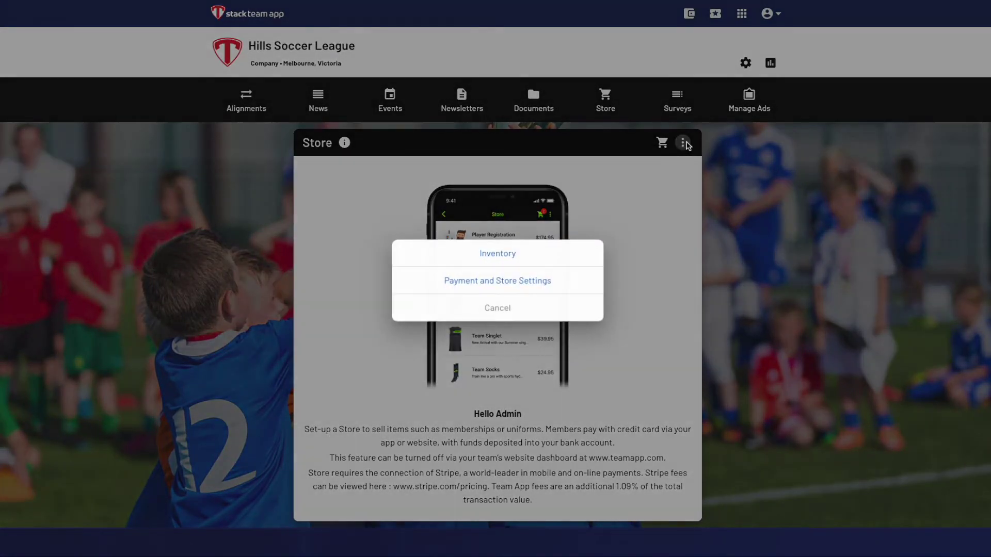
click(516, 281)
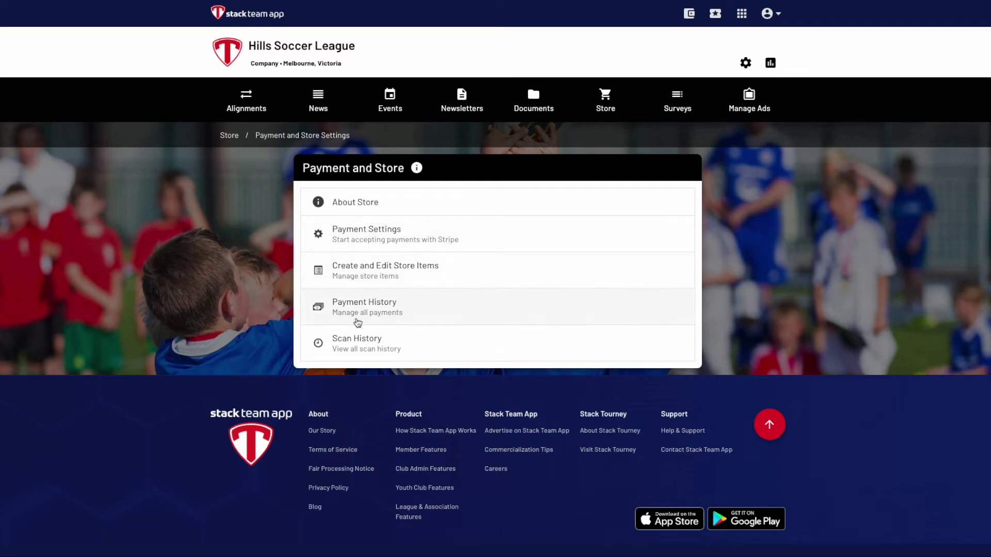
click(350, 203)
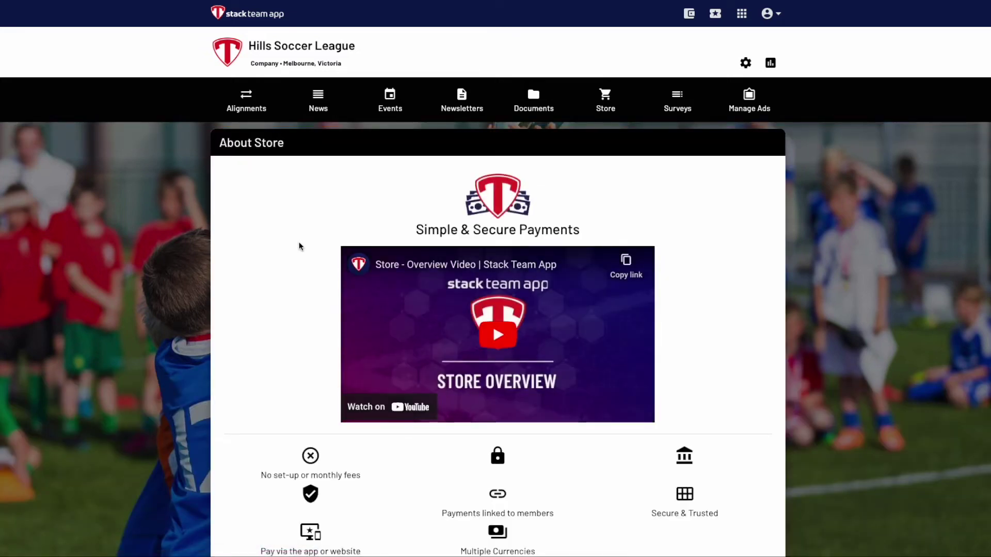
Read the rest of the About Store page, and save the store's Payment Settings with the Team App Seller Terms agreed.
scroll(299, 246, down, 1)
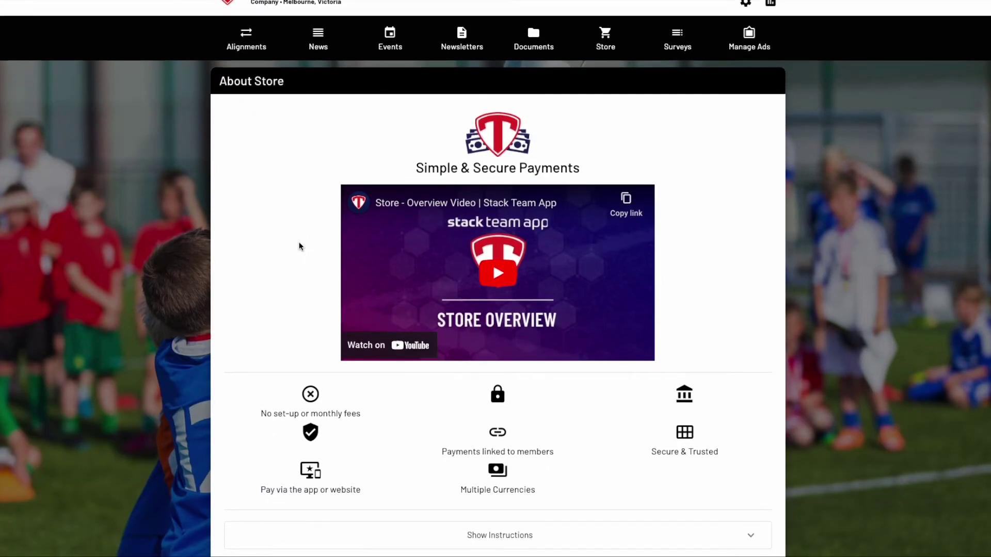
scroll(299, 246, down, 1)
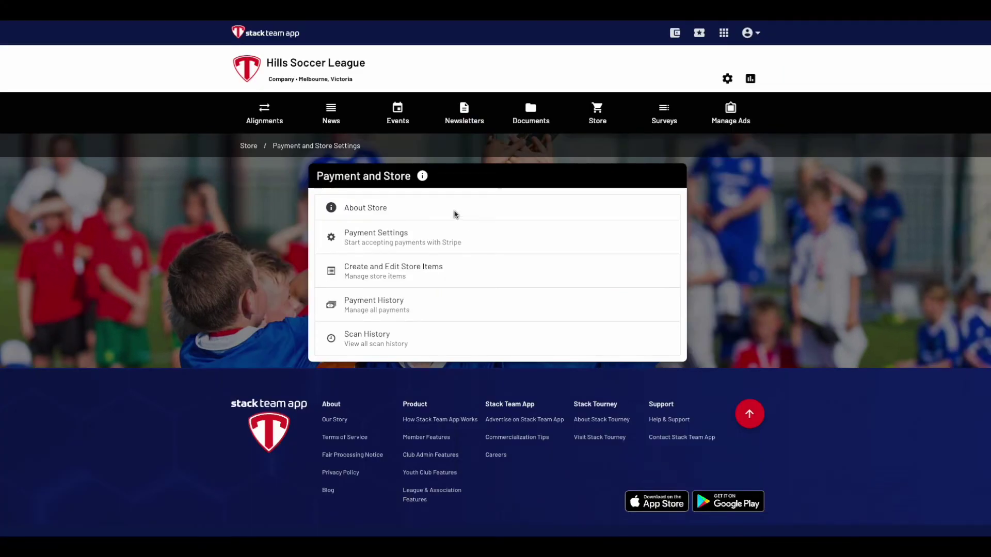
click(597, 111)
click(669, 154)
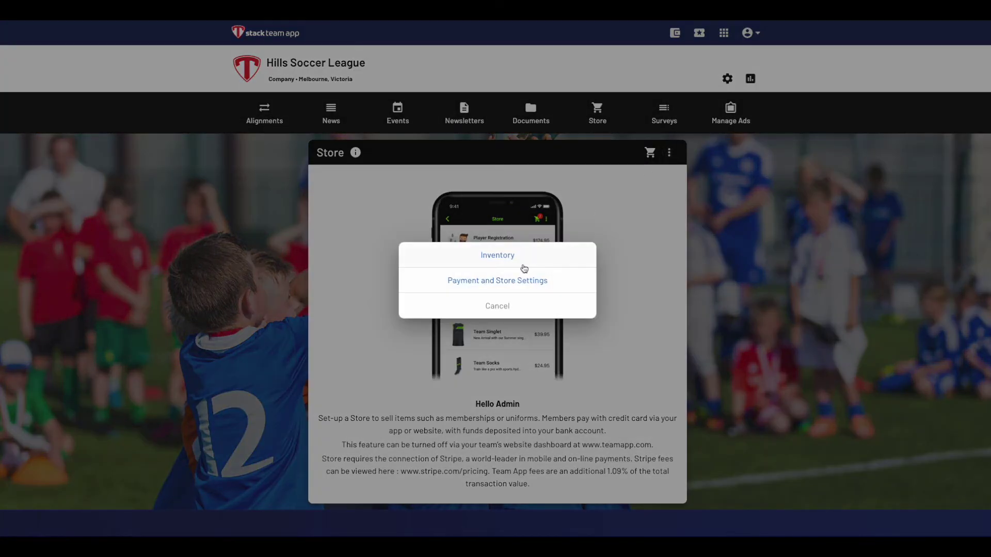
click(512, 279)
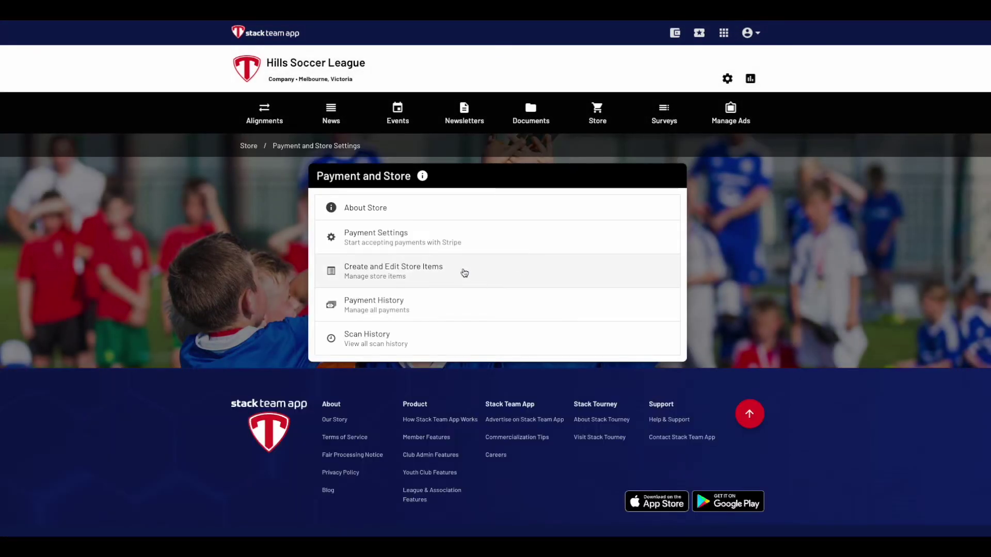
click(393, 240)
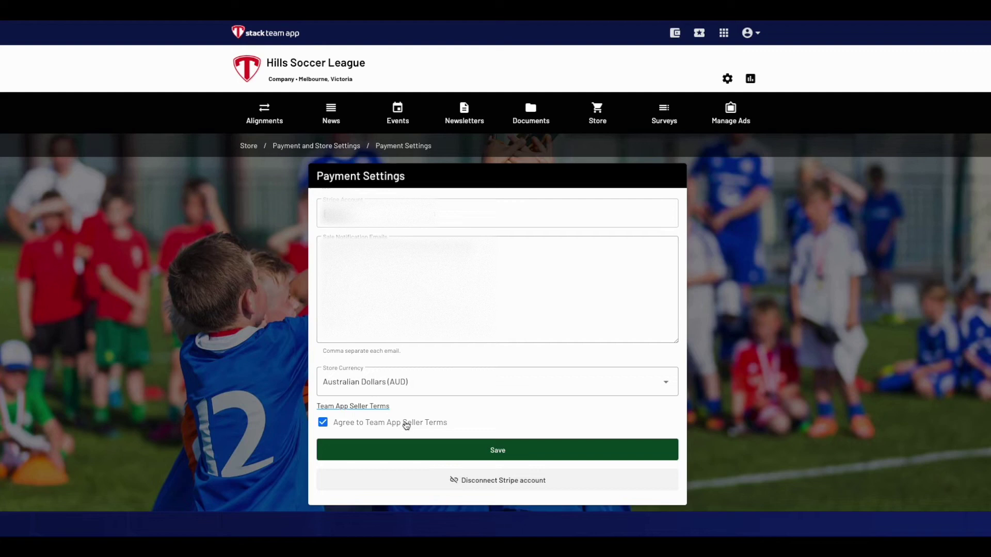
scroll(515, 425, down, 1)
click(516, 430)
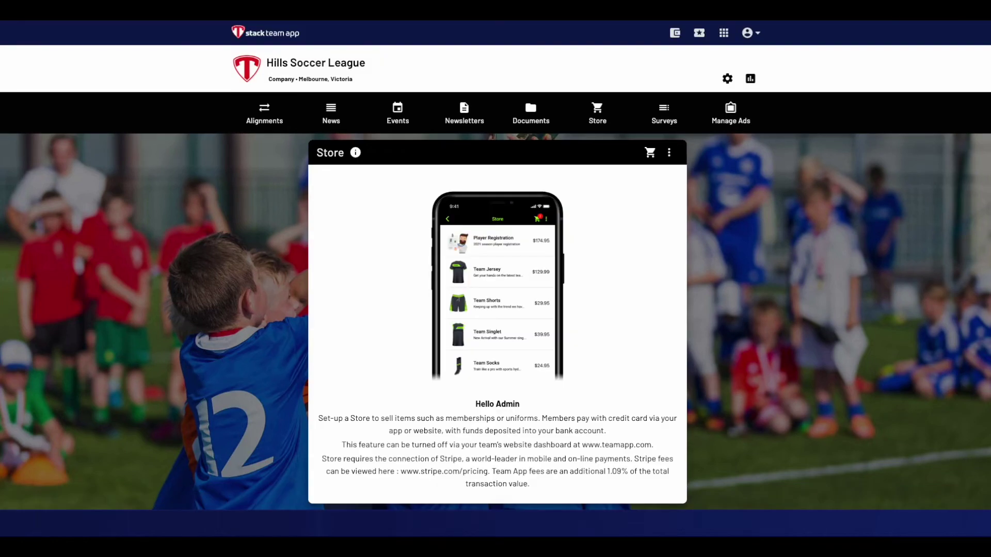
Start a new store item with the title Mens Rego and a price of 45.
click(670, 154)
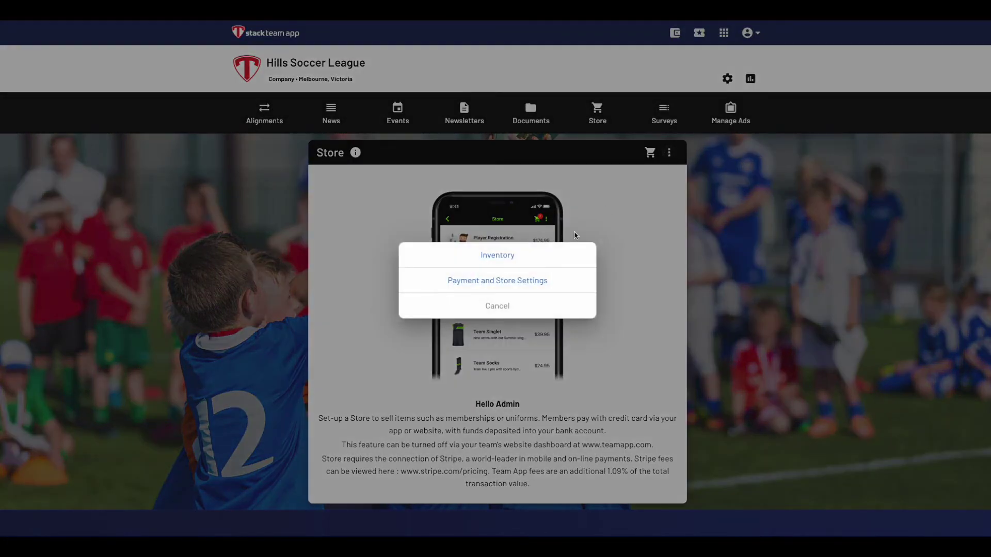
click(516, 284)
click(403, 280)
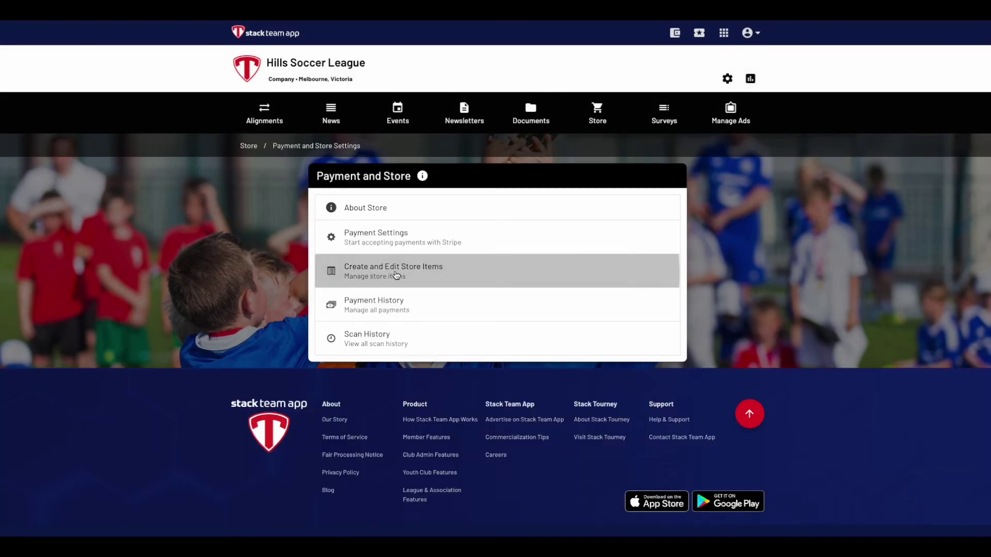
click(669, 176)
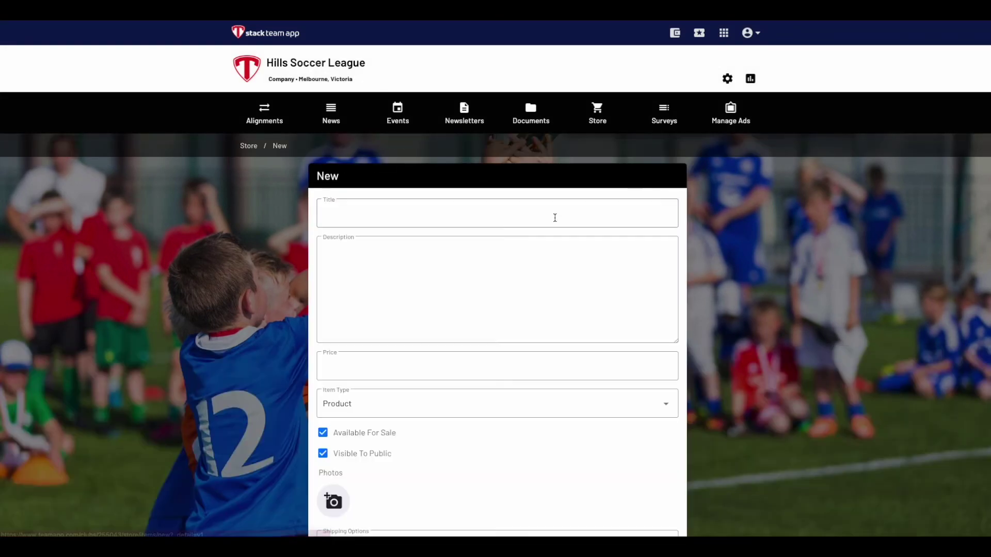
click(555, 218)
text(Mens Rego)
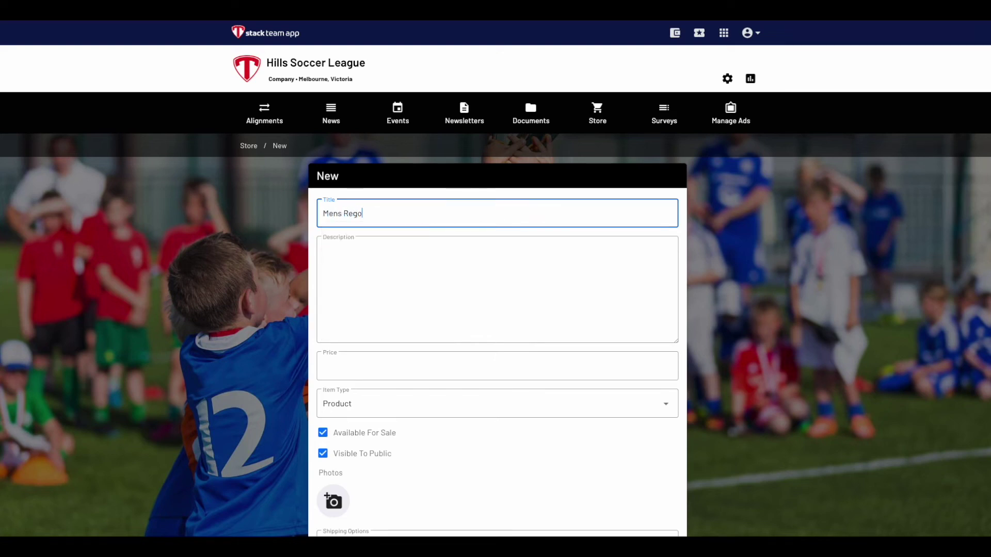
click(436, 363)
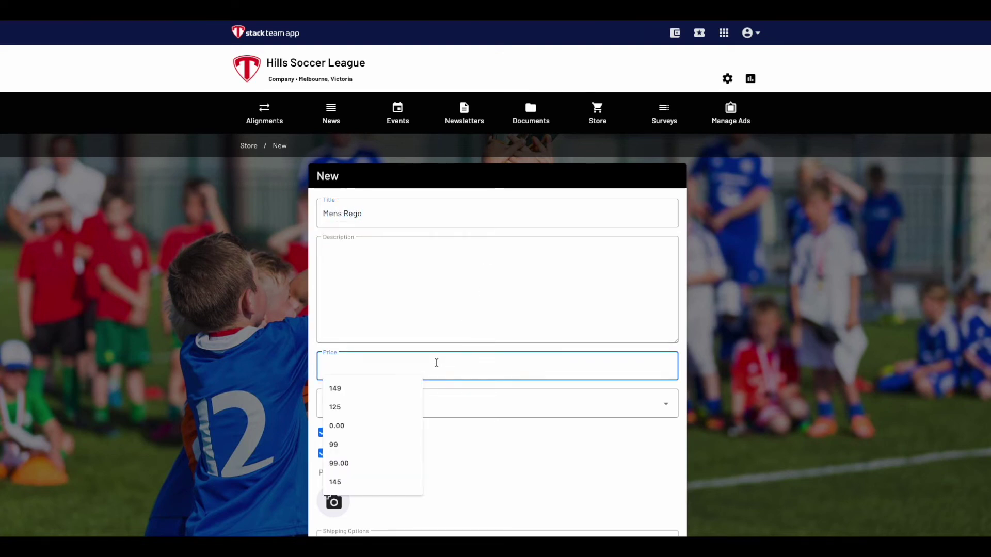
text(45)
click(302, 370)
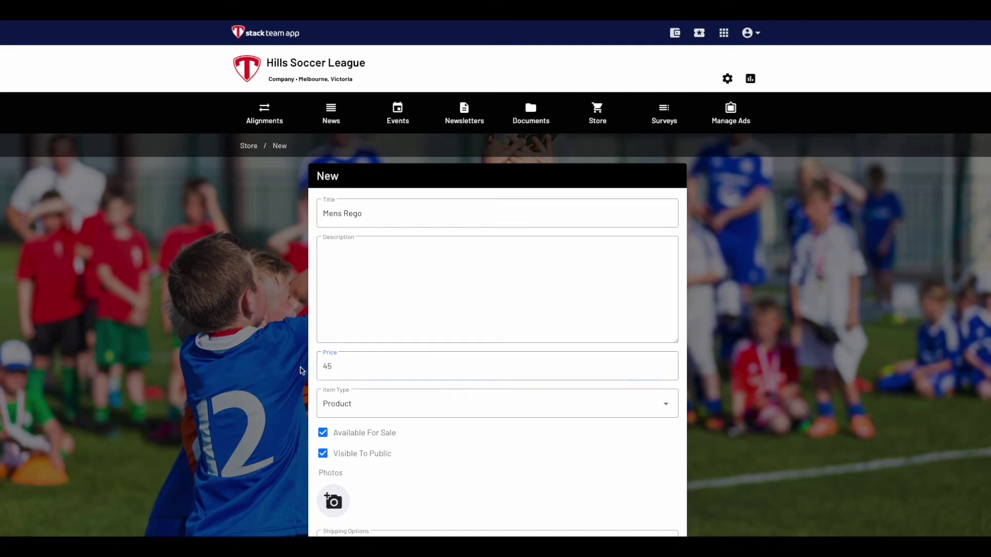
Turn off Visible To Public, set the shipping options to No Shipping, and create the Mens Rego item.
scroll(302, 370, down, 2)
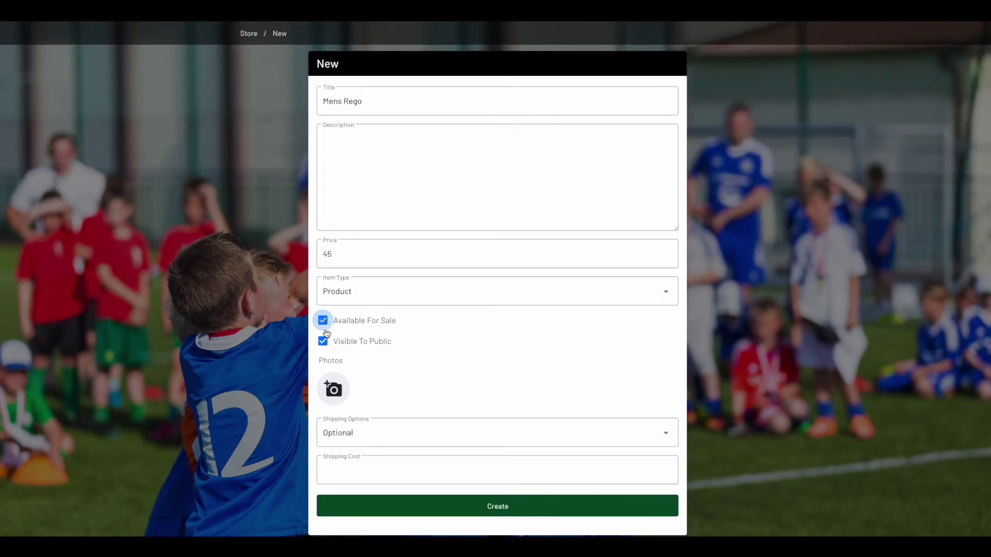
click(323, 342)
scroll(258, 367, down, 3)
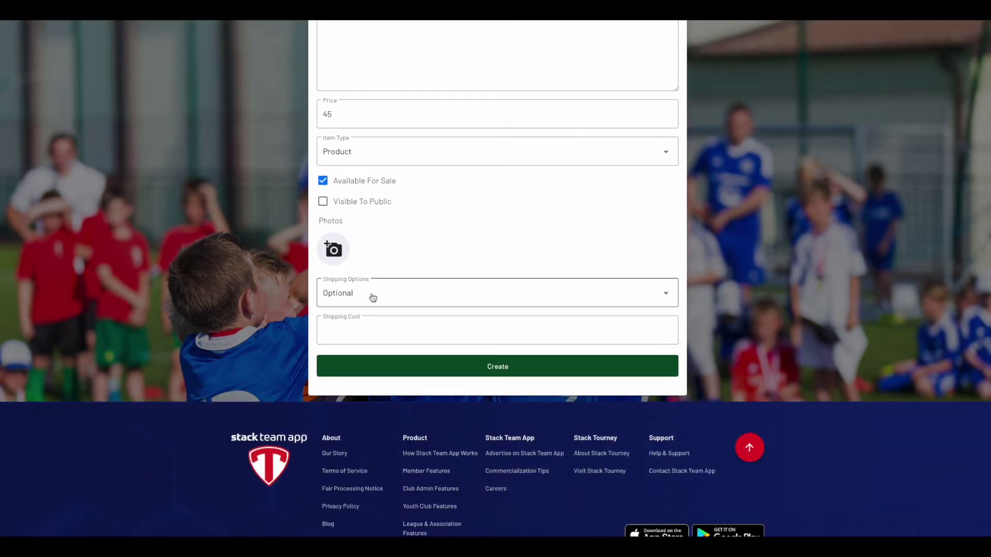
click(373, 298)
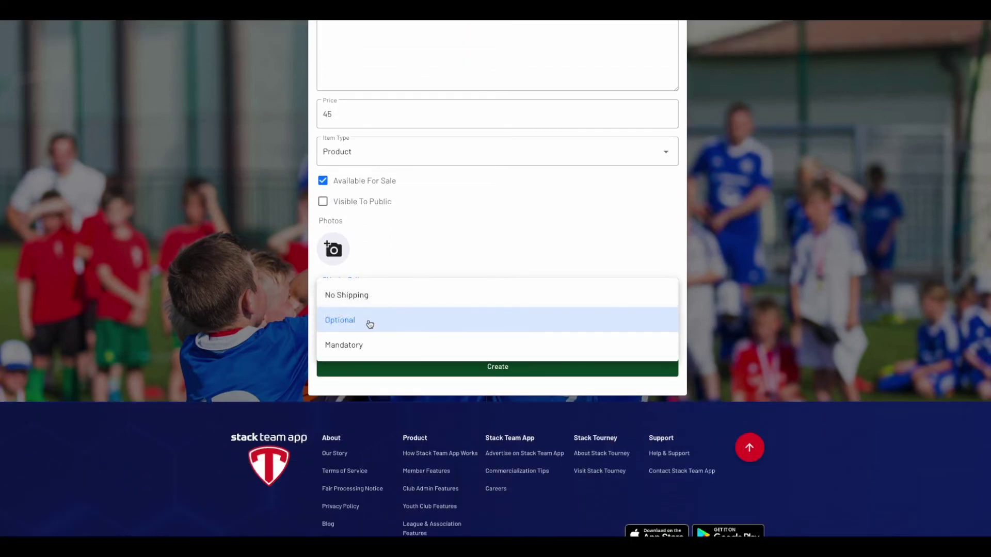
click(368, 320)
click(360, 291)
click(361, 294)
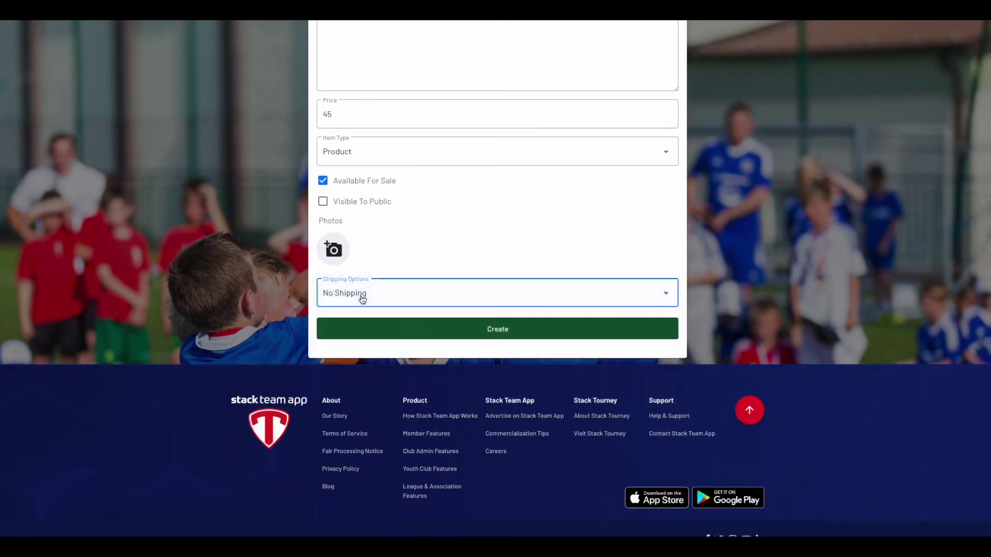
click(496, 337)
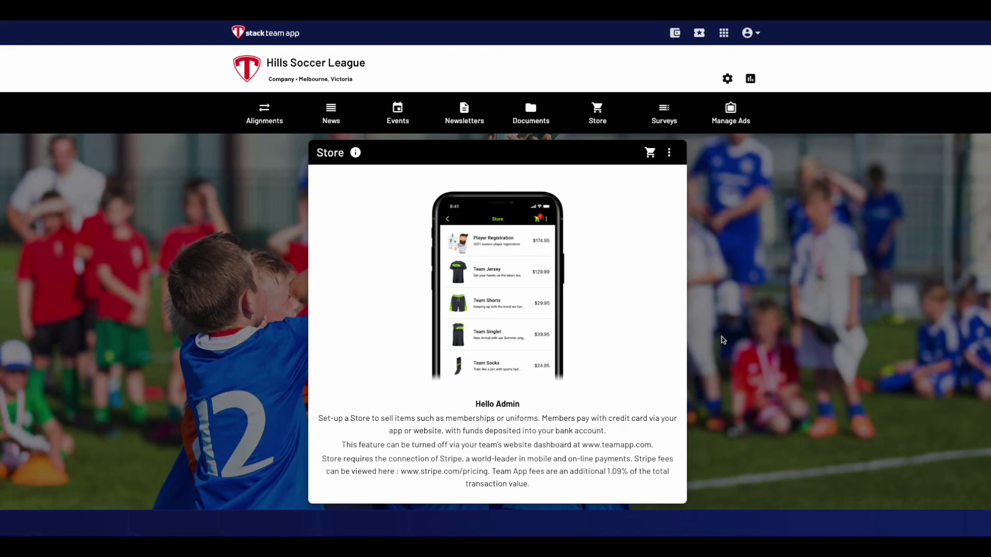
Read the Store's More Info notes and close them.
click(356, 154)
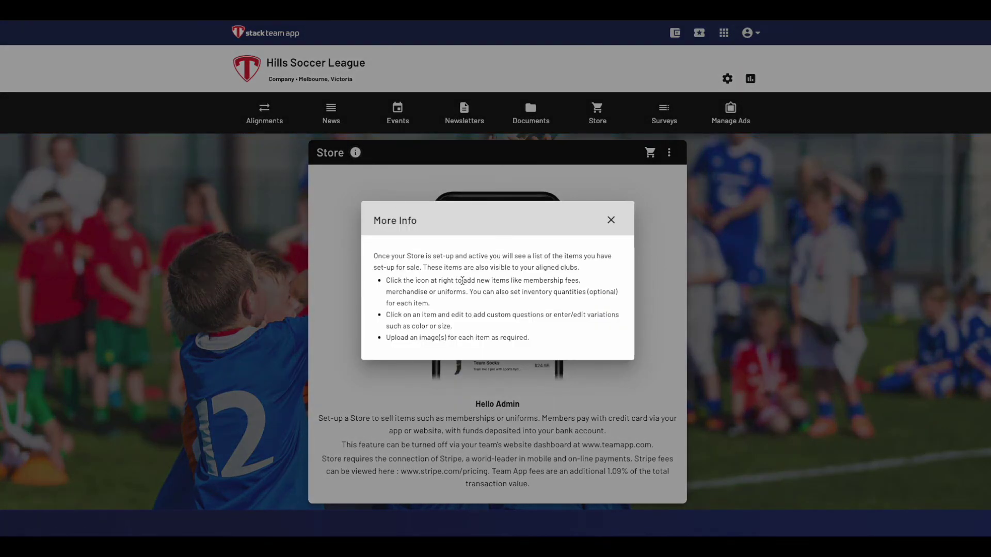
click(610, 220)
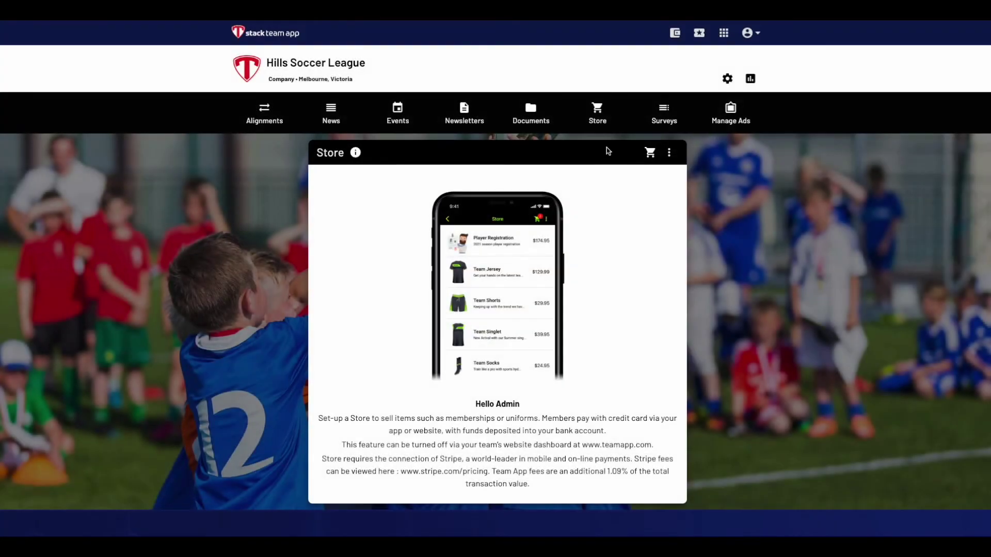
Start a new survey in the Surveys section and review its details, participant access, questions and notification options.
click(666, 109)
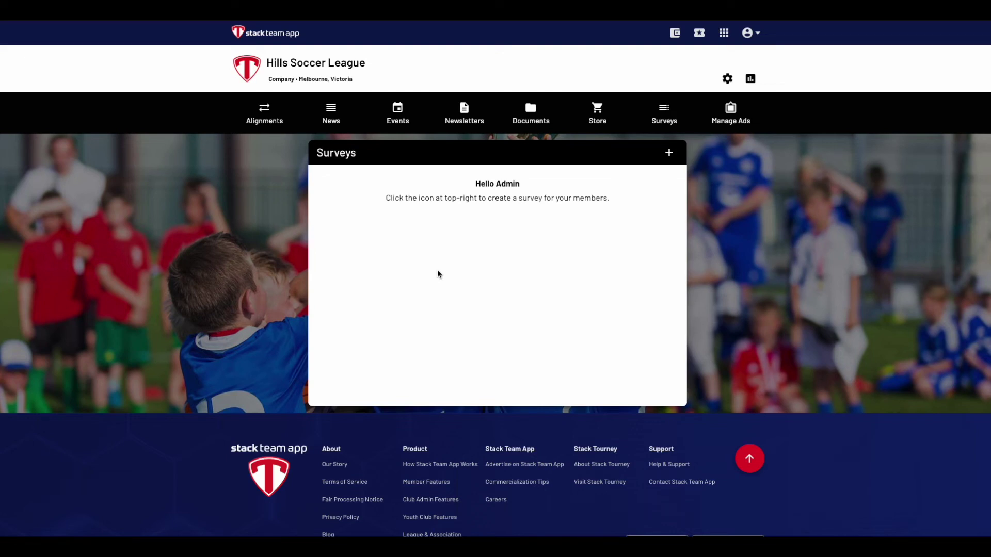
click(668, 153)
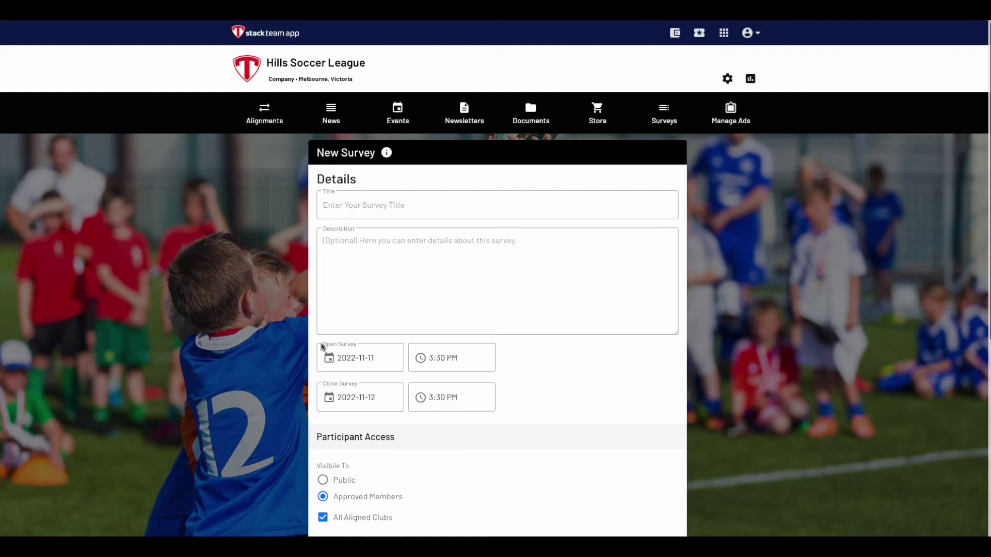
scroll(321, 346, down, 2)
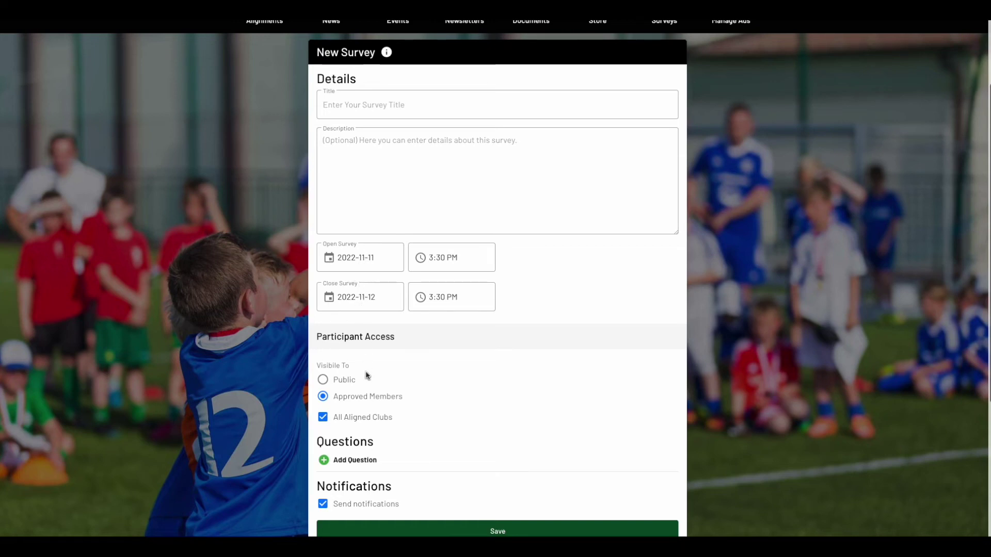
scroll(366, 371, down, 2)
Turn off All Aligned Clubs for the survey, check the aligned clubs selection, and turn All Aligned Clubs back on.
click(340, 309)
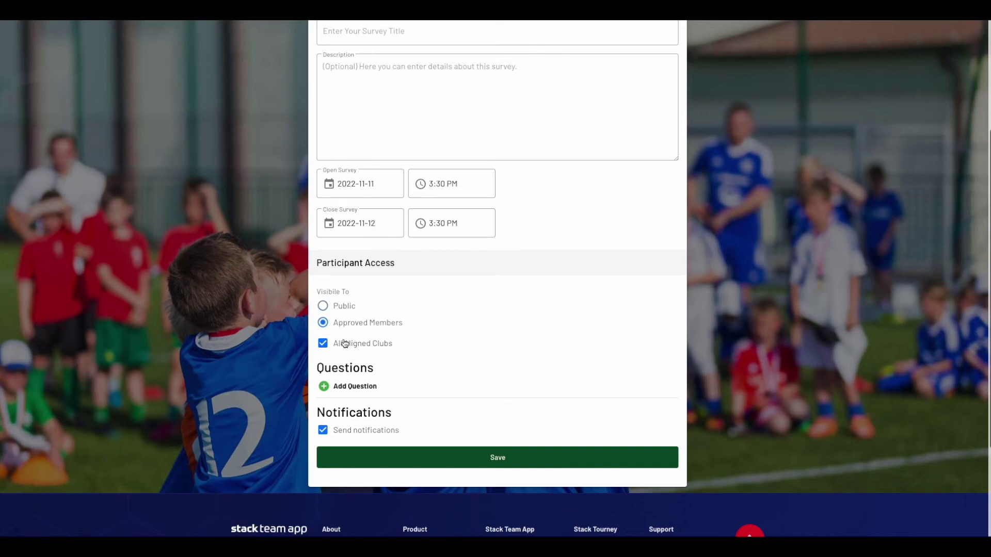
click(342, 343)
click(352, 375)
click(560, 404)
scroll(444, 284, down, 2)
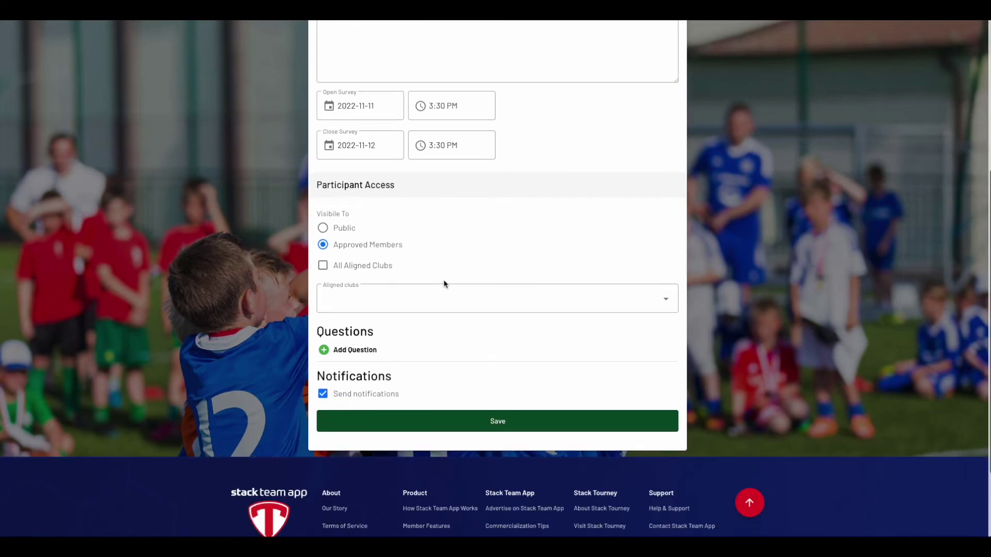
click(367, 266)
Add a question to the survey and mark it as mandatory.
click(355, 308)
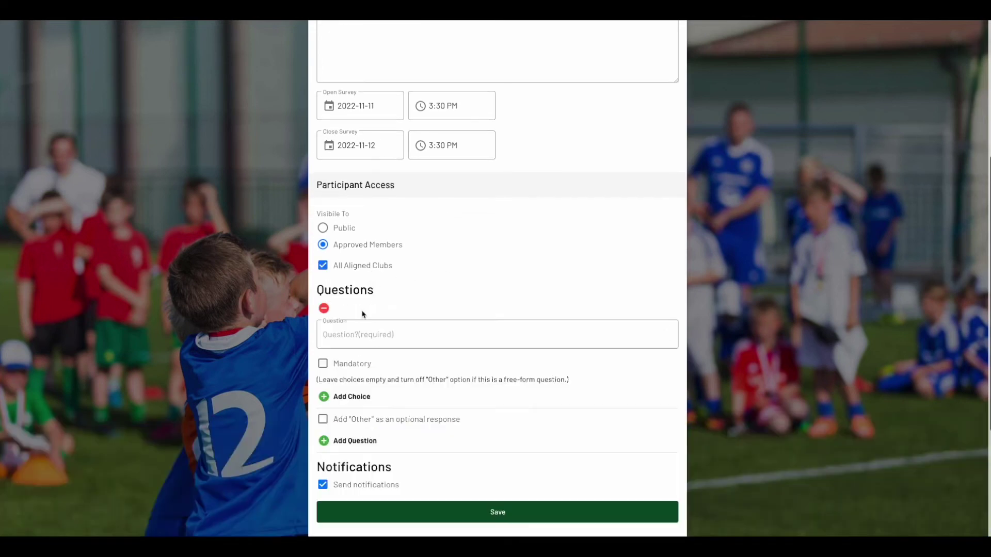
scroll(446, 312, down, 2)
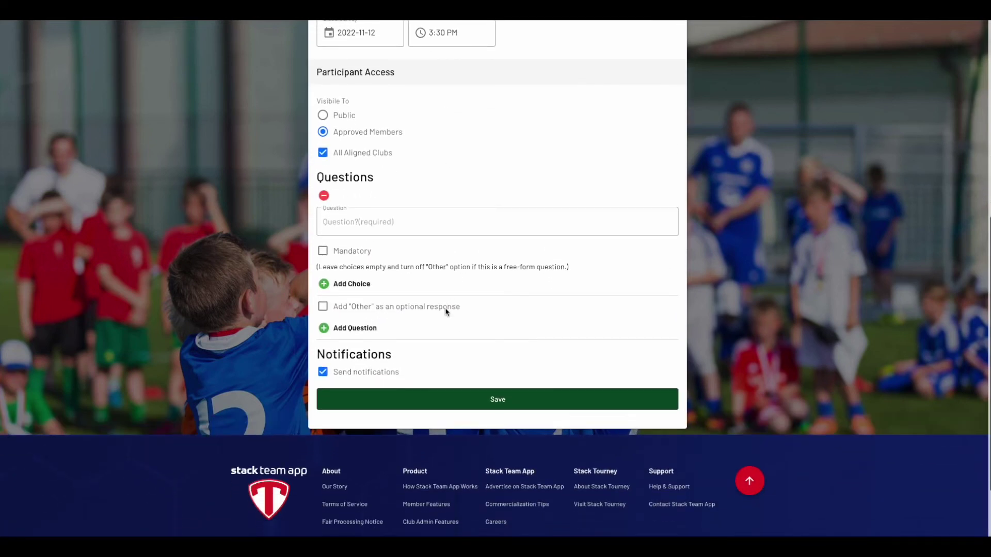
click(322, 251)
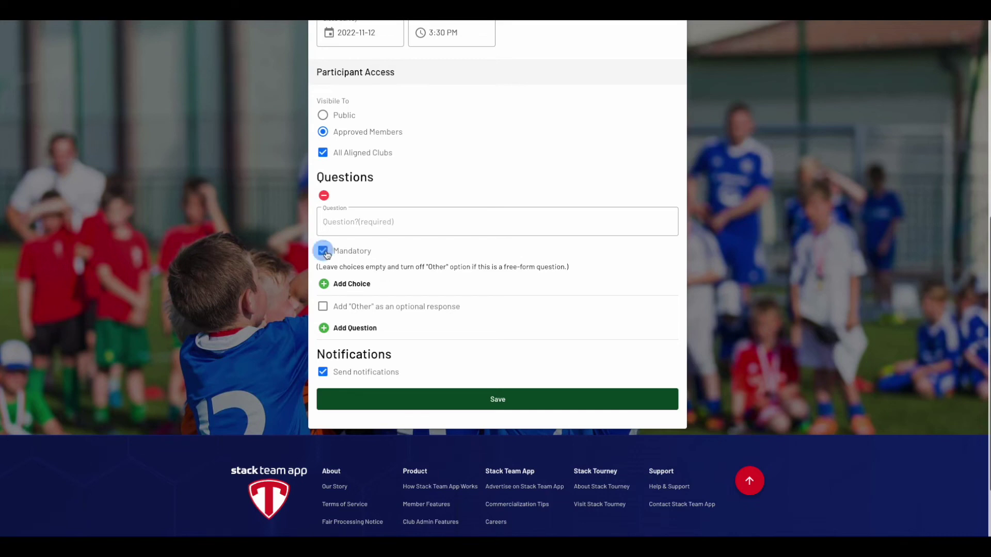
Add an empty choice to the mandatory question and delete it, twice over.
click(352, 284)
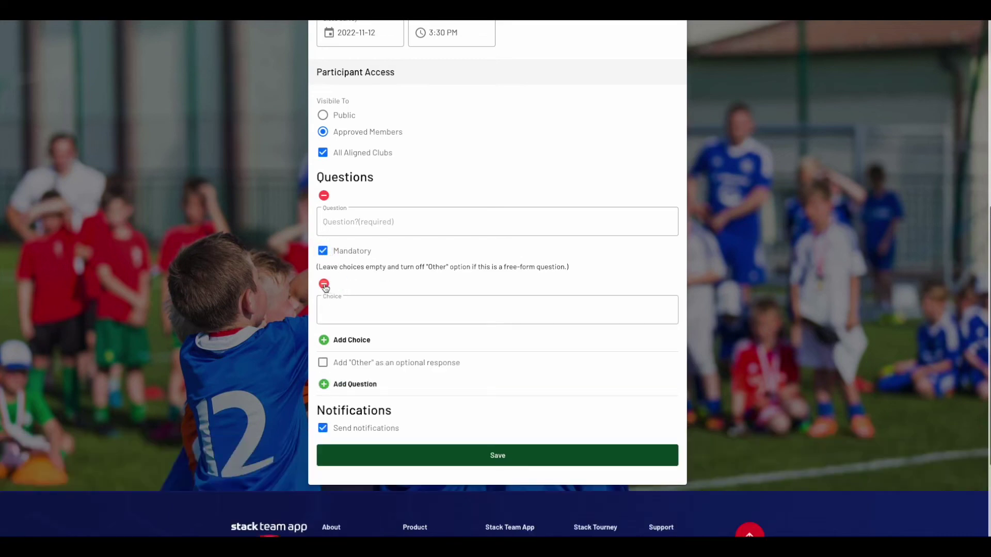
click(360, 309)
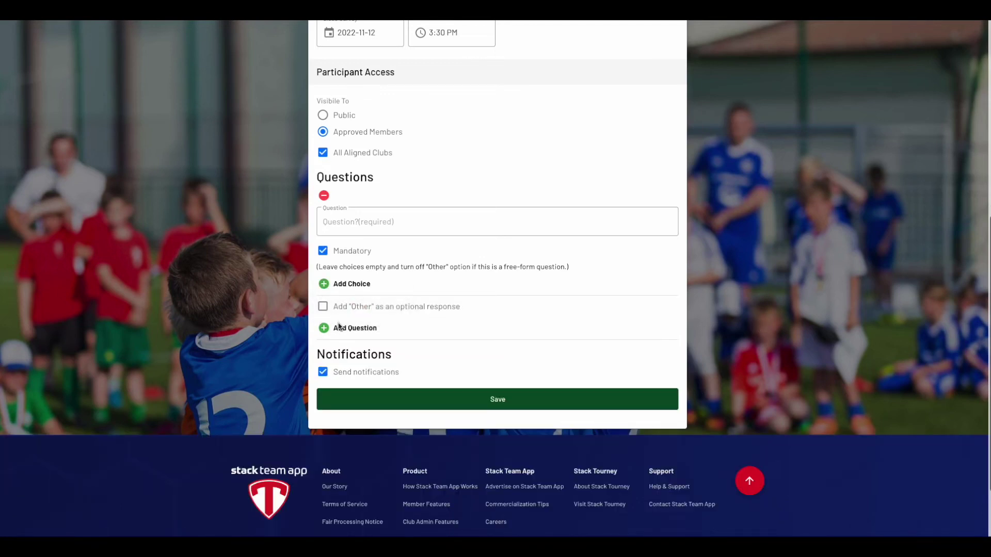
click(335, 285)
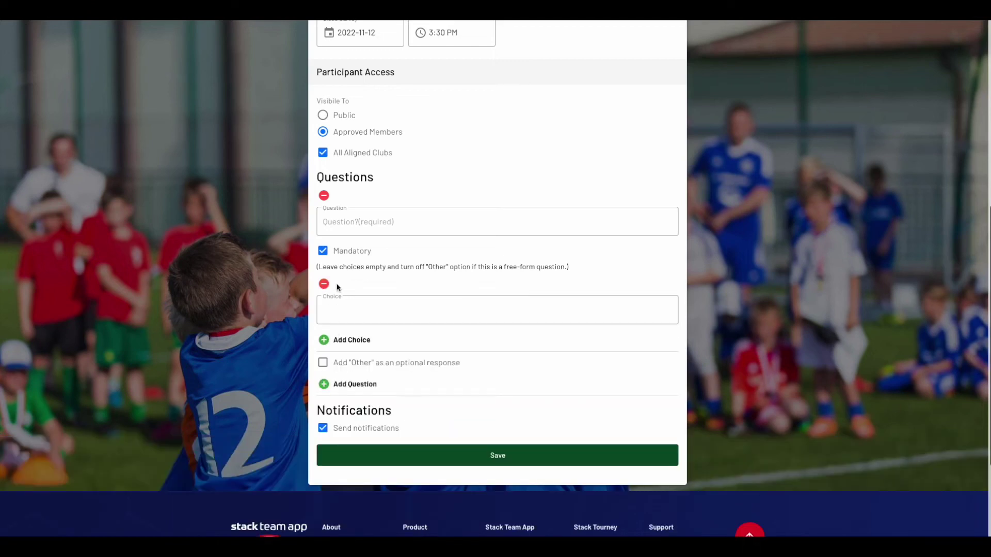
click(324, 284)
click(357, 305)
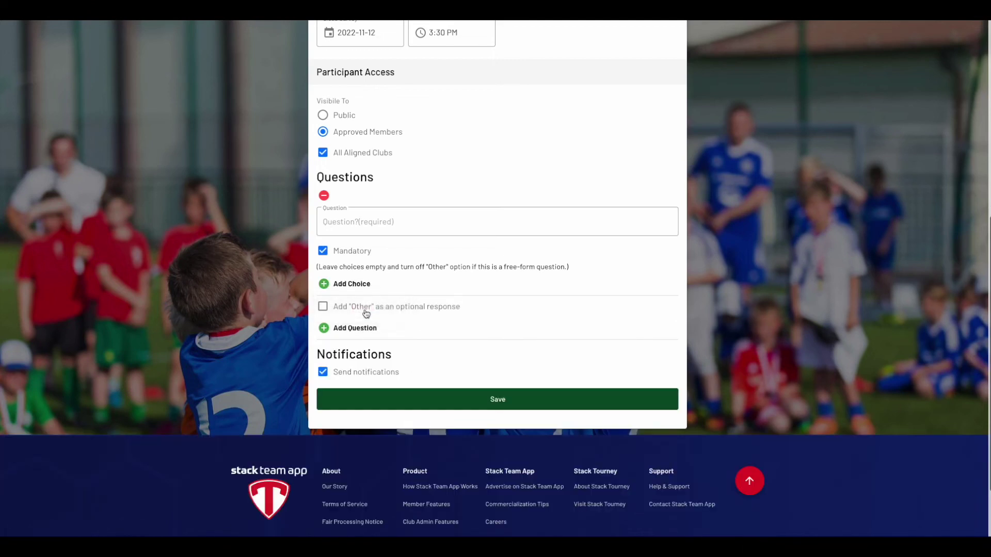
Add a second question to the survey and delete it.
click(359, 329)
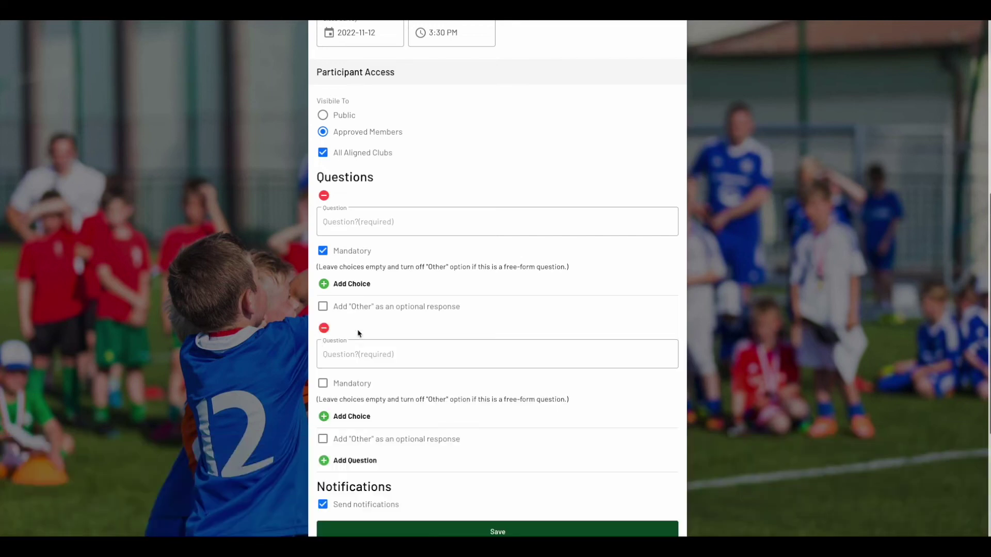
click(325, 329)
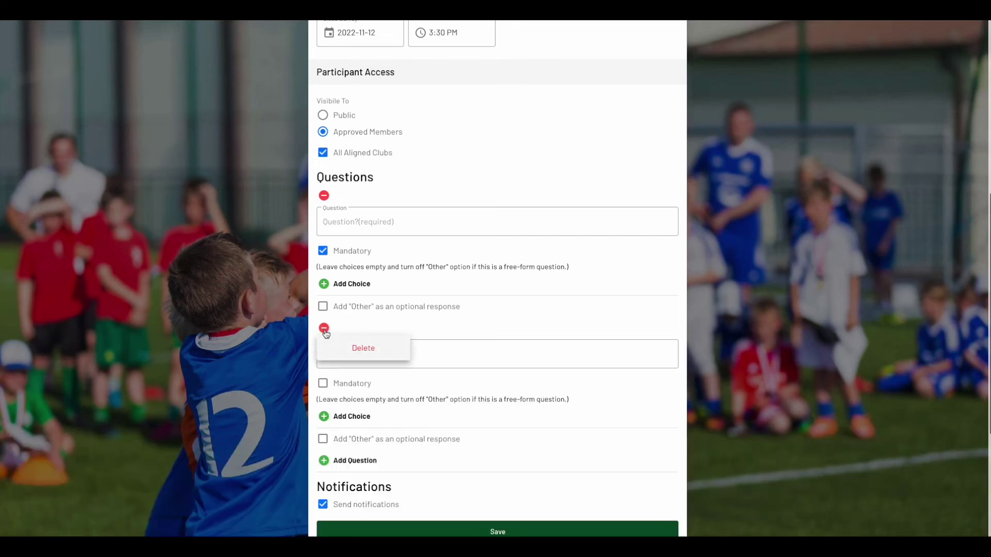
click(355, 346)
Allow "Other" as an optional response to the question and keep Send notifications enabled for the survey.
click(323, 306)
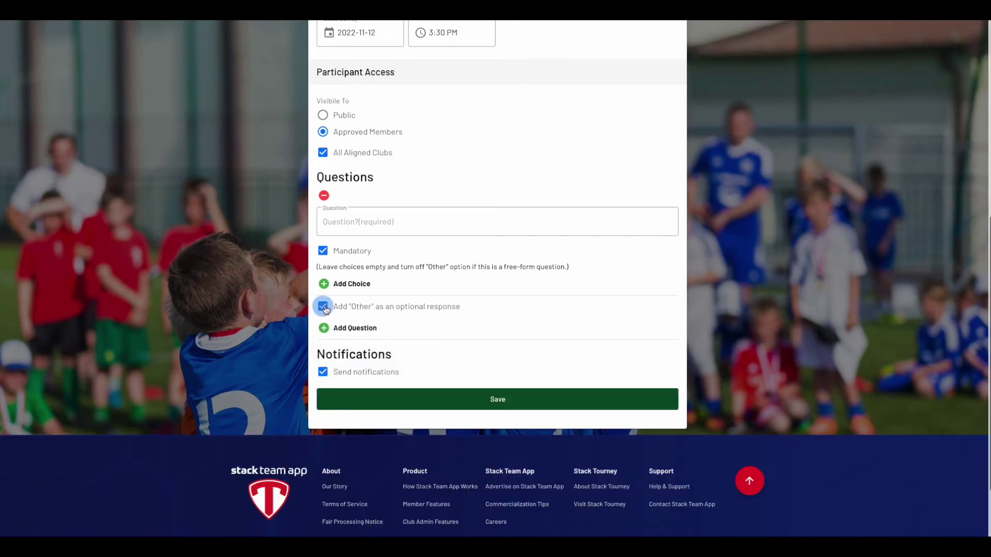
click(361, 374)
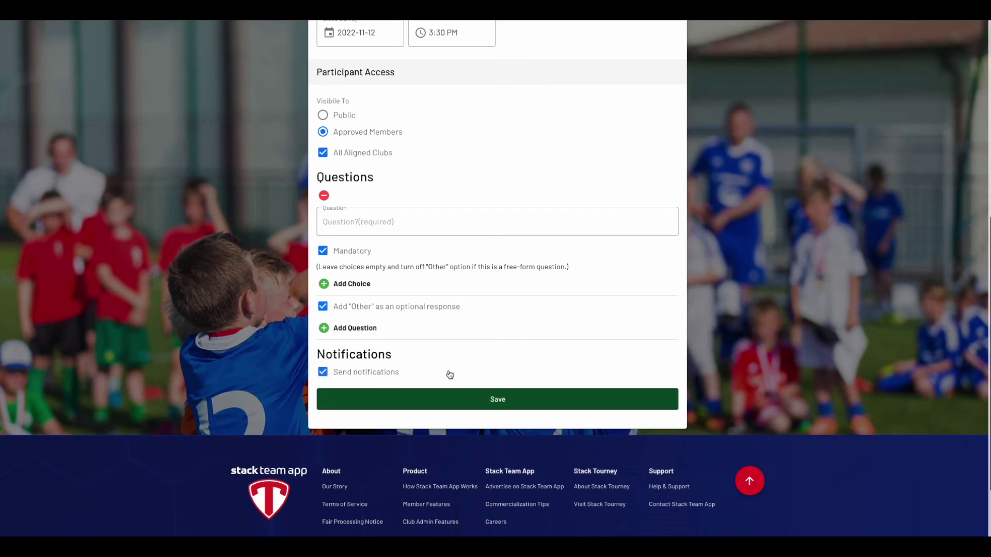
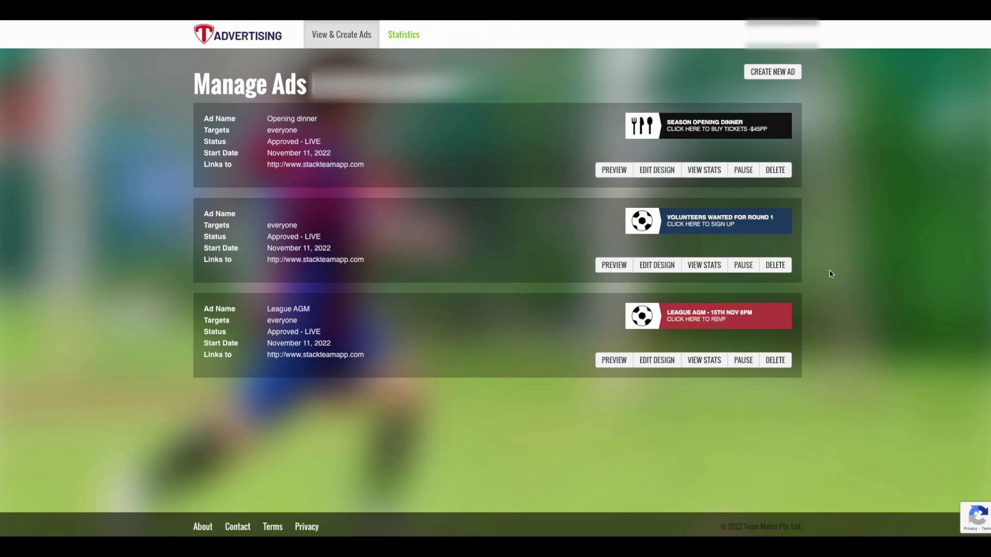
Start a new ad, check the Upload an Ad mode, and return to the Create an Ad template.
click(770, 72)
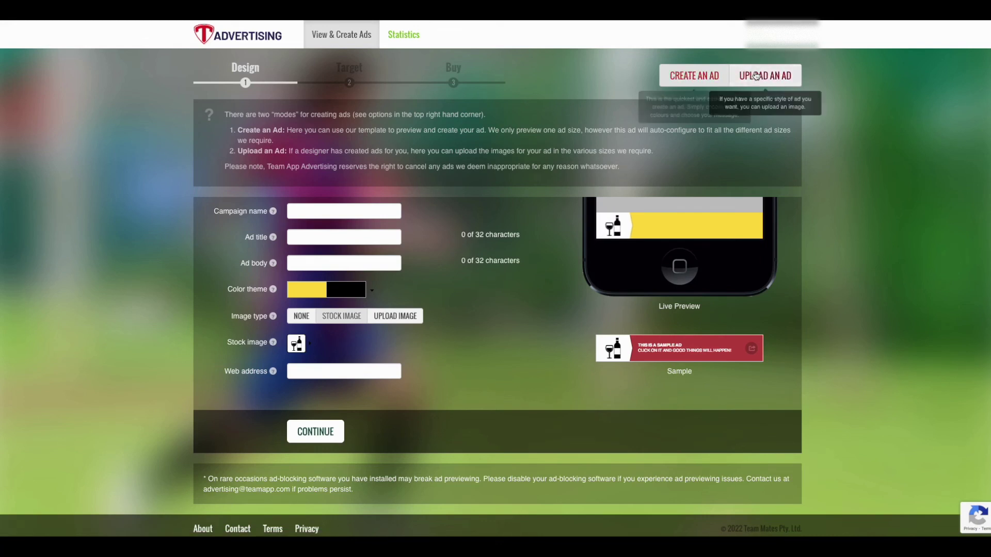
click(766, 76)
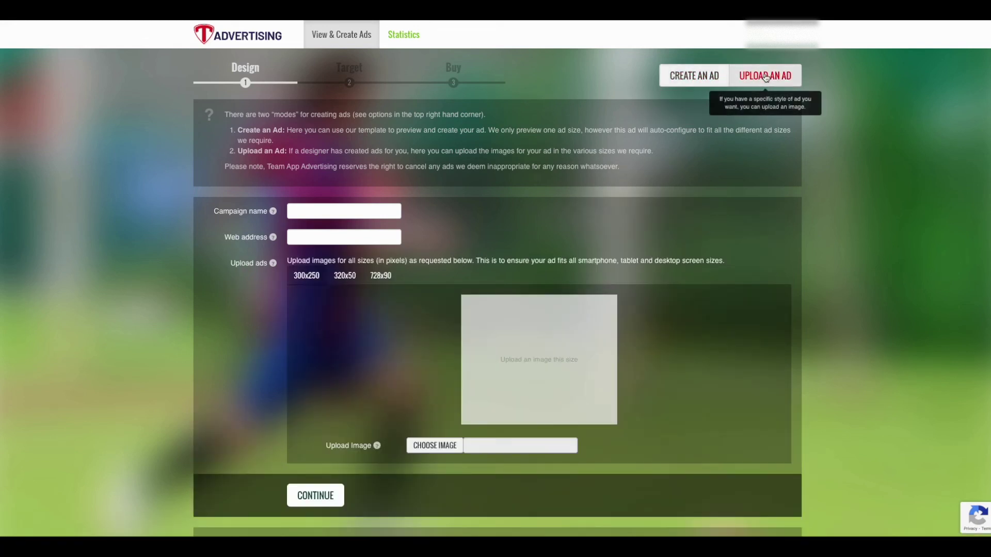
click(689, 76)
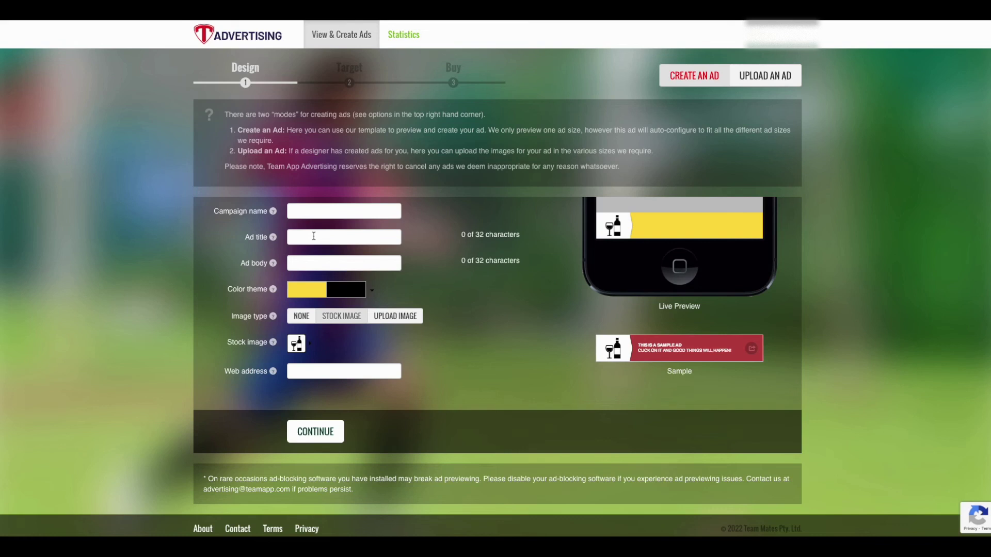
Give the ad the orange and white color theme and the shopping bag stock image.
click(311, 295)
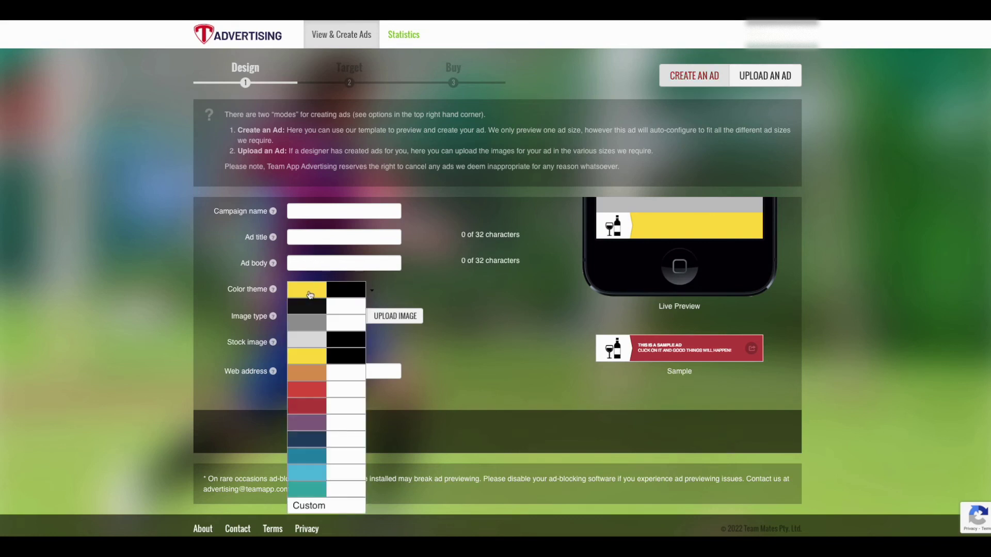
click(307, 371)
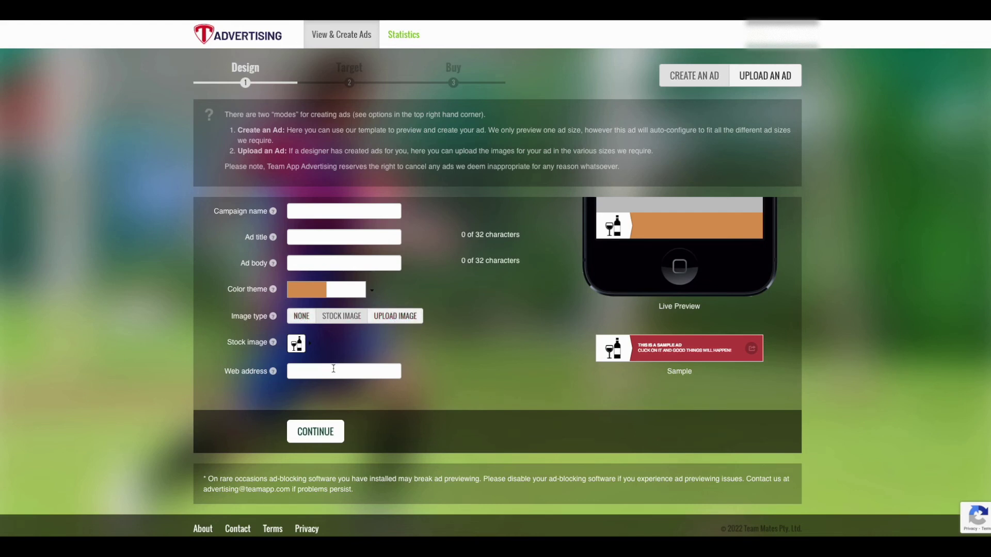
click(297, 346)
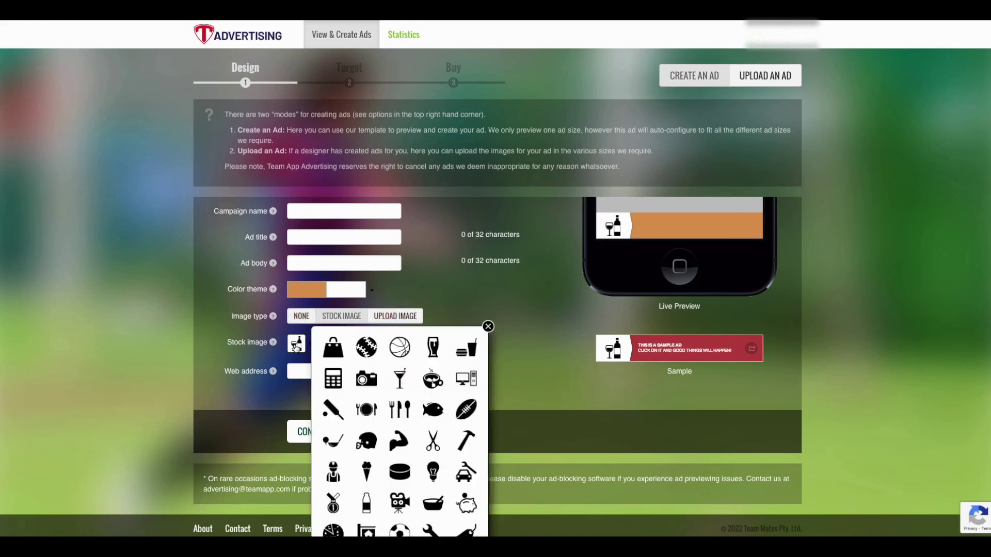
click(333, 350)
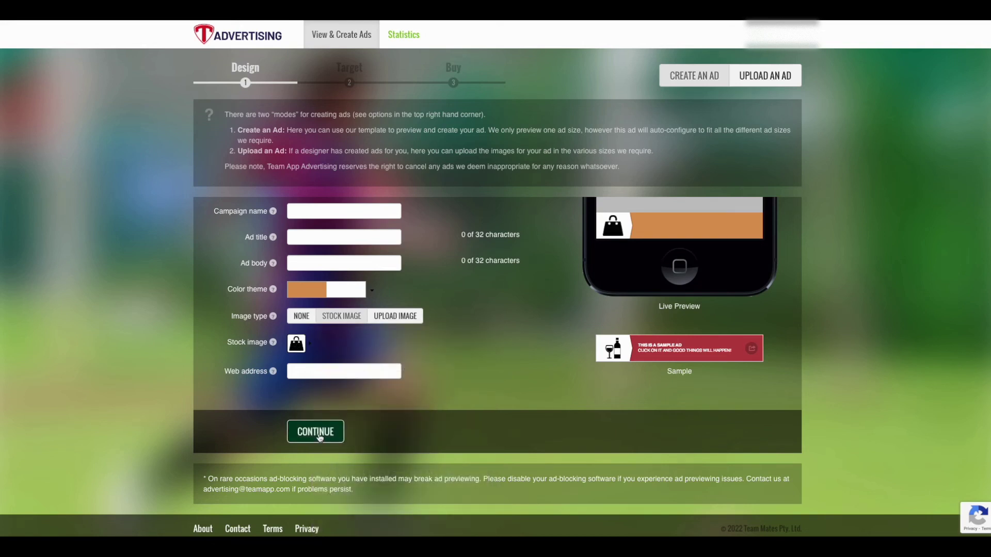
Examine the 320x50, 728x90 and 300x250 image slots in Upload an Ad mode and return to Create an Ad.
click(757, 79)
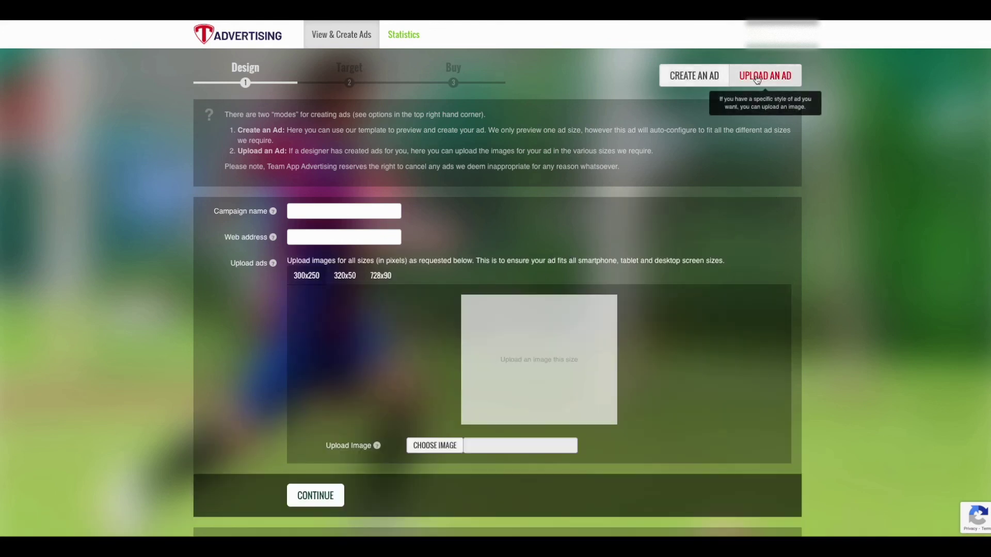
click(346, 276)
click(384, 276)
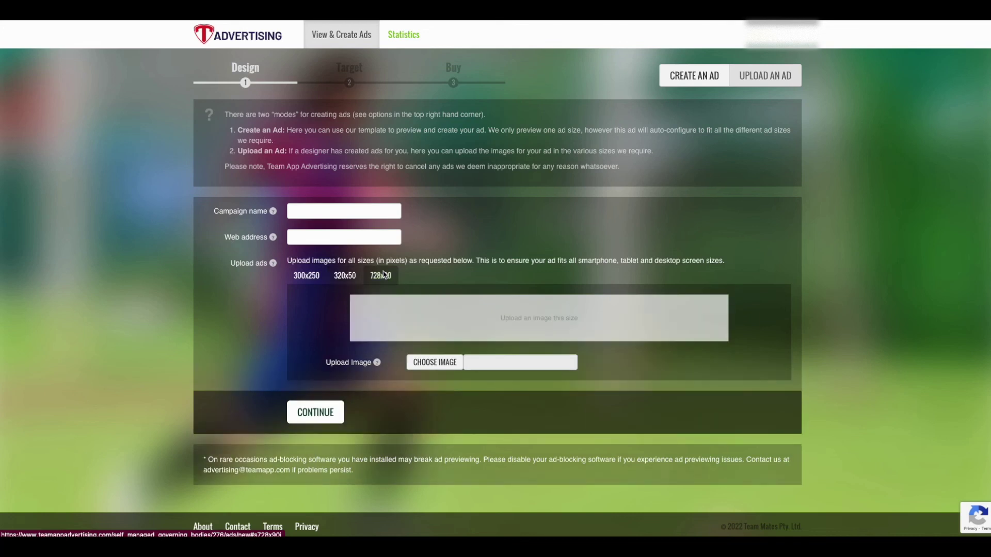
click(308, 278)
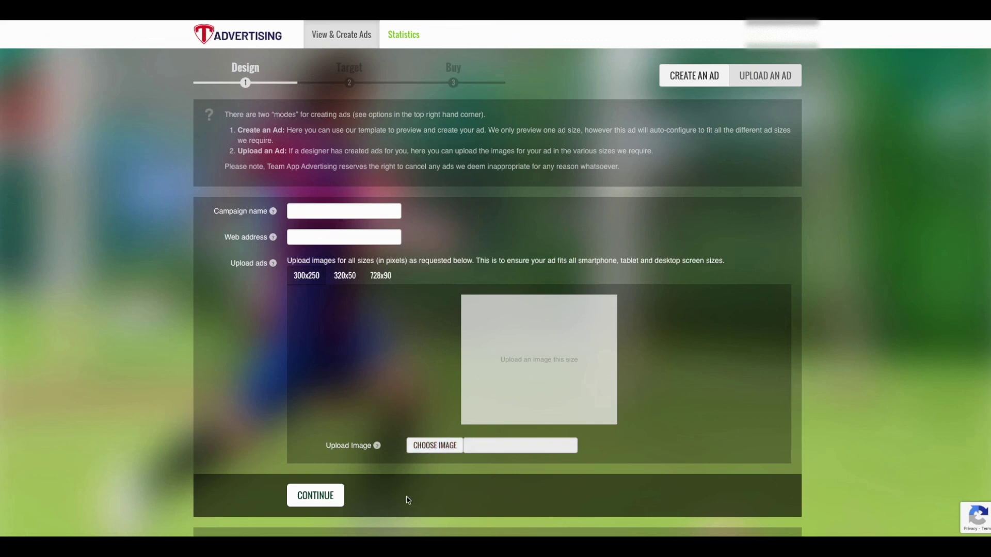
click(695, 77)
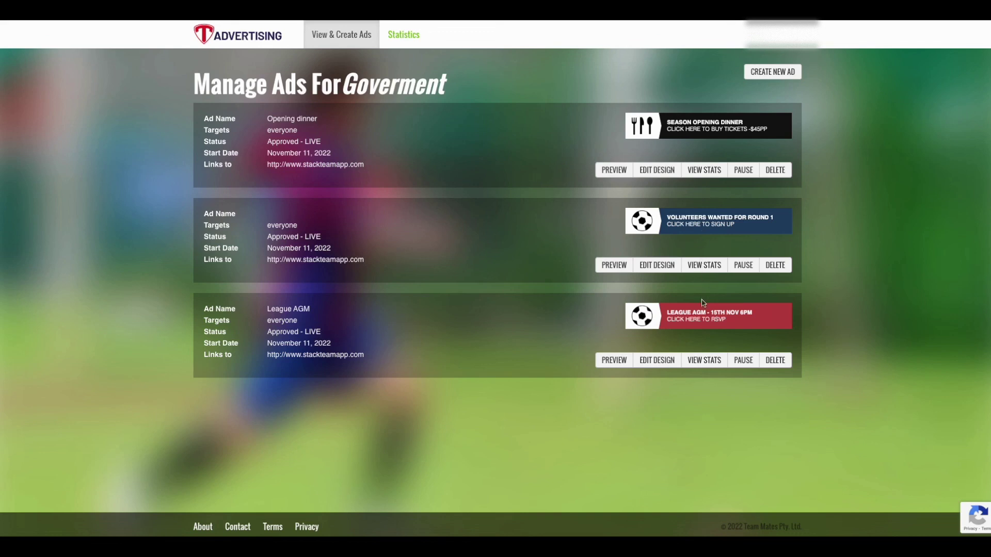
Open the statistics of the League AGM ad and look through the available time periods, keeping the past day.
click(701, 362)
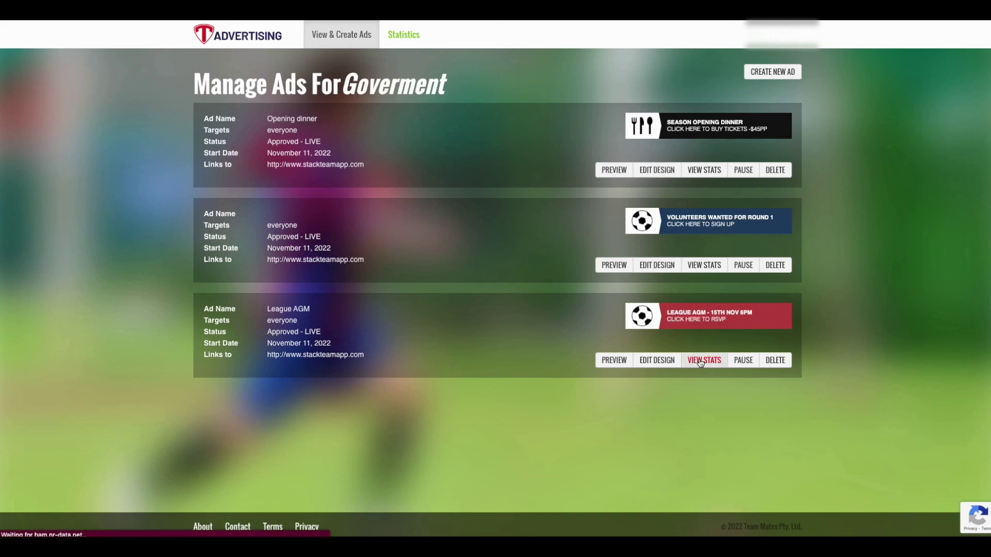
click(331, 91)
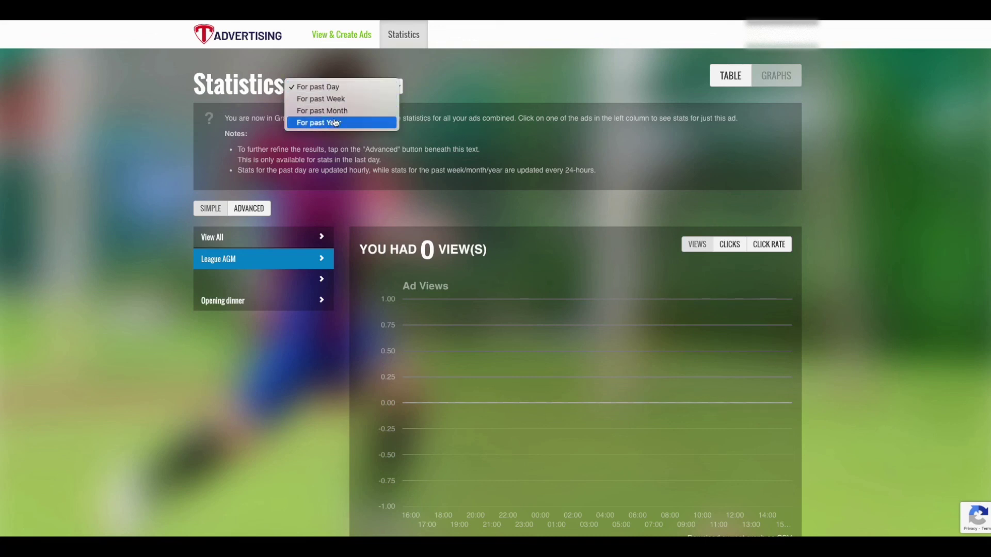
click(435, 76)
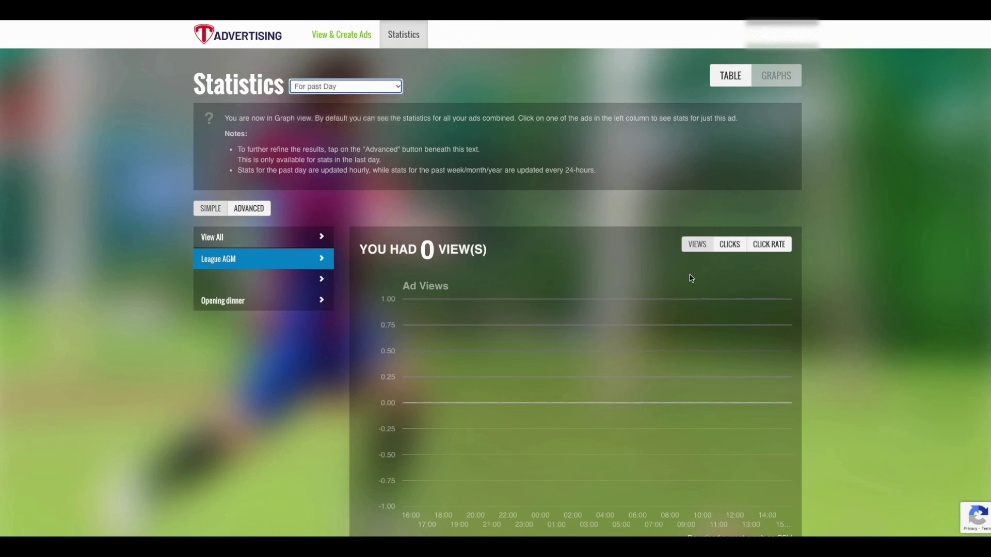
View the League AGM ad's clicks and click rate, and switch to the statistics for all ads.
click(731, 247)
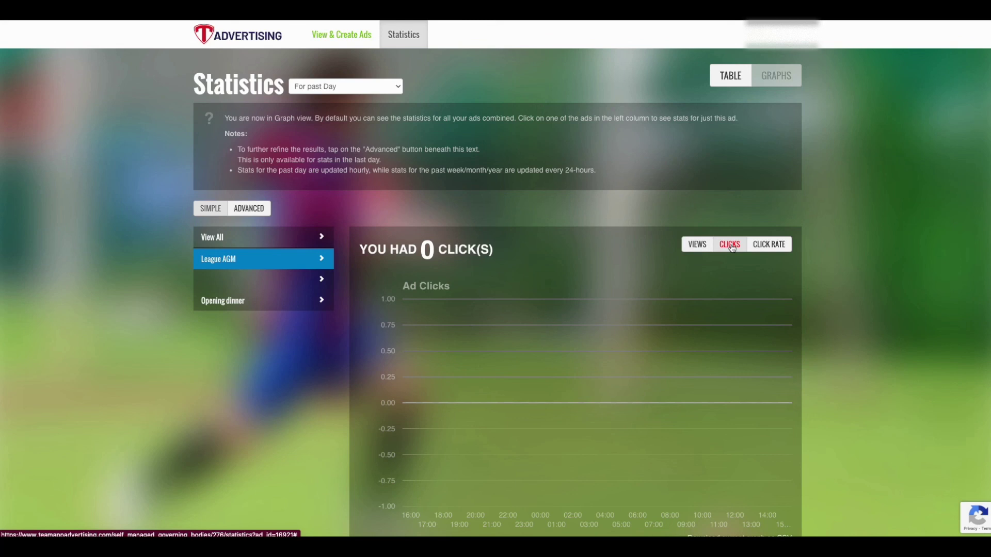
click(764, 247)
scroll(763, 247, down, 2)
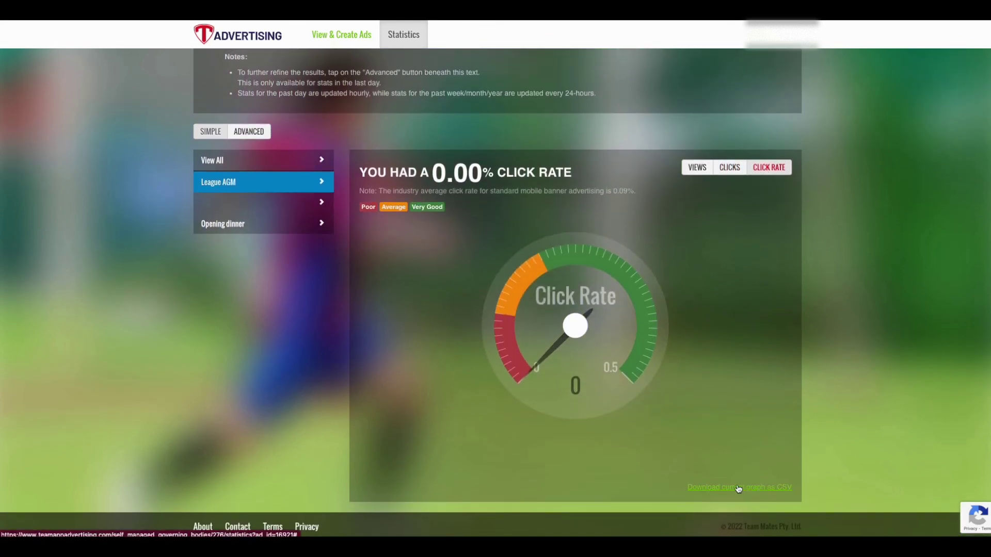
click(219, 162)
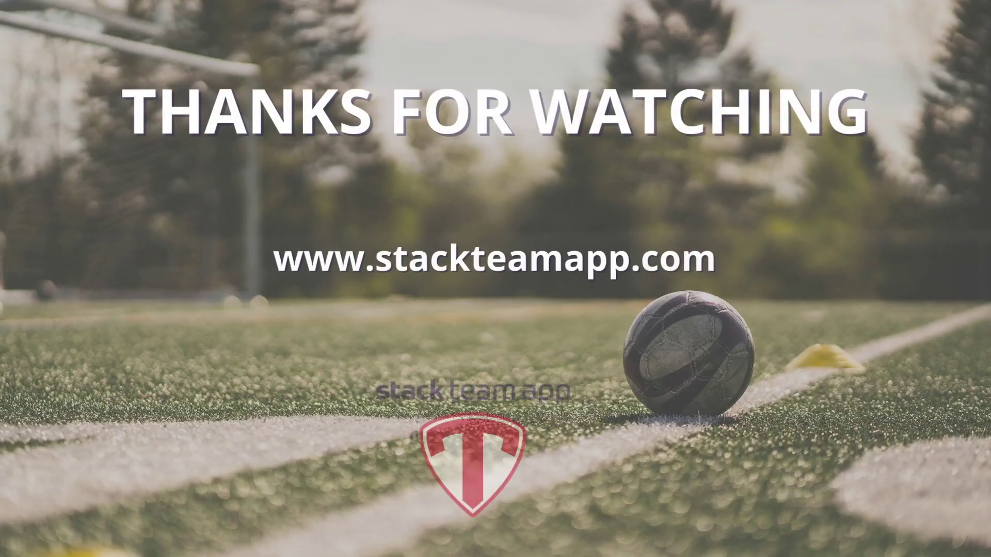